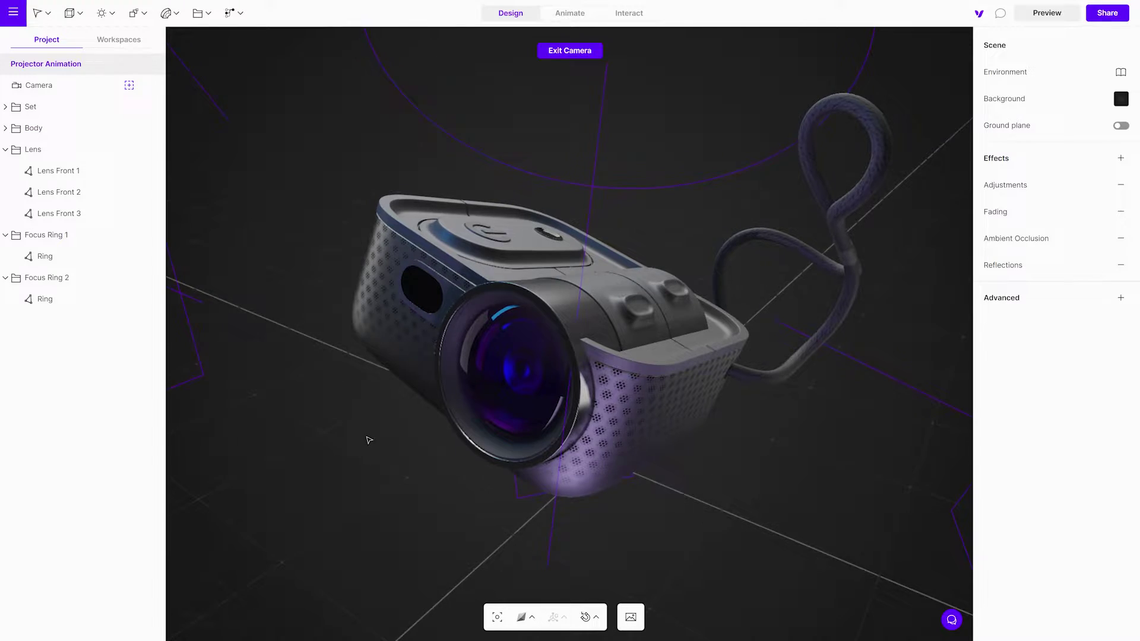
# - Reposition the gizmo of Lens Front 2 onto the lens geometry and clear the selection
pyautogui.click(84, 279)
pyautogui.keyDown('shift'); pyautogui.click(96, 237); pyautogui.keyUp('shift')
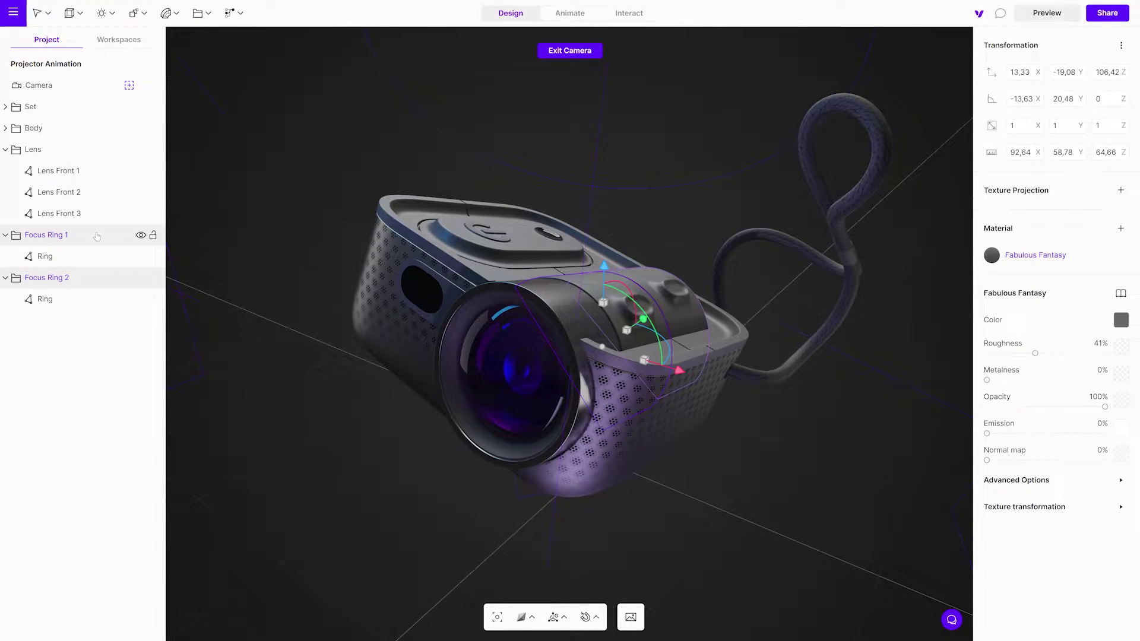
pyautogui.click(107, 155)
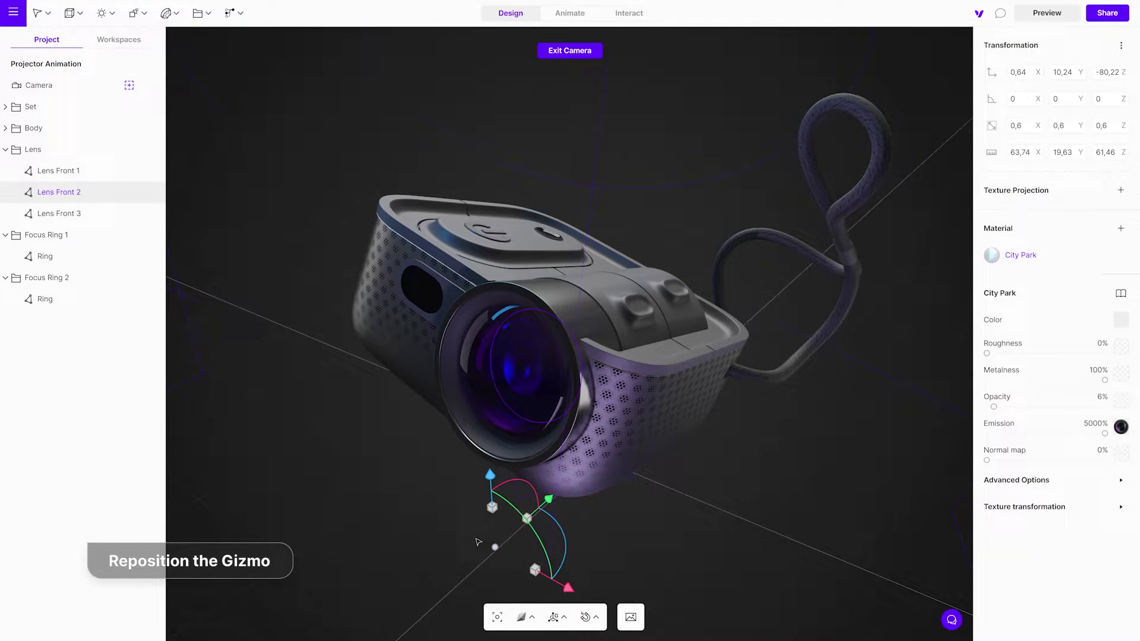
pyautogui.click(495, 547)
pyautogui.click(499, 549)
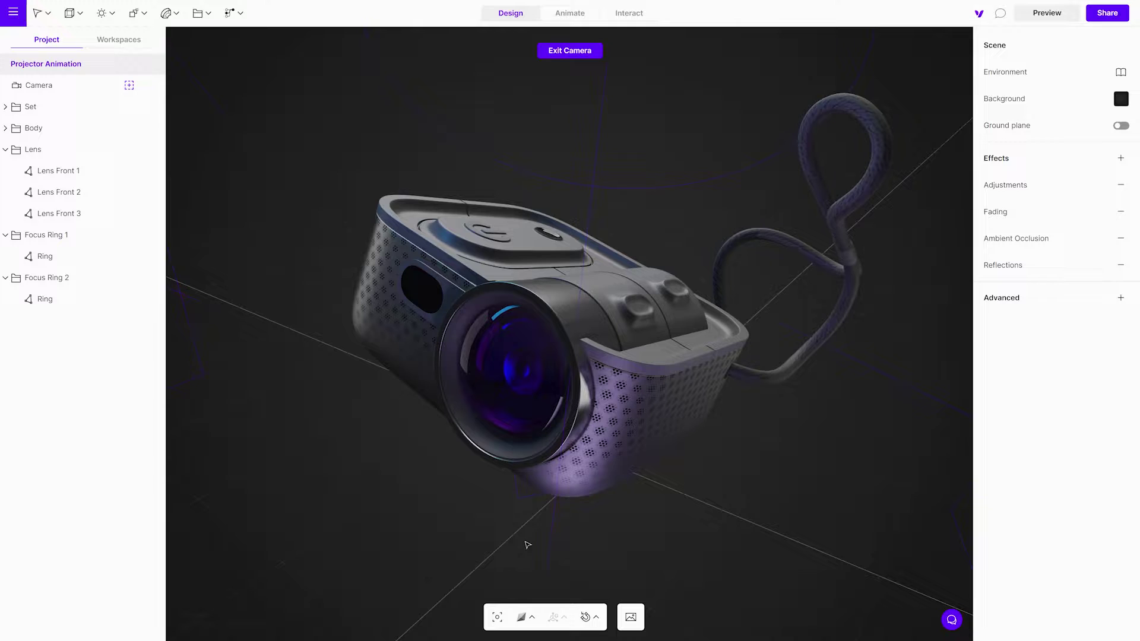
# - Switch to animation mode and rename the Animation 1 timeline as Idle
pyautogui.click(580, 16)
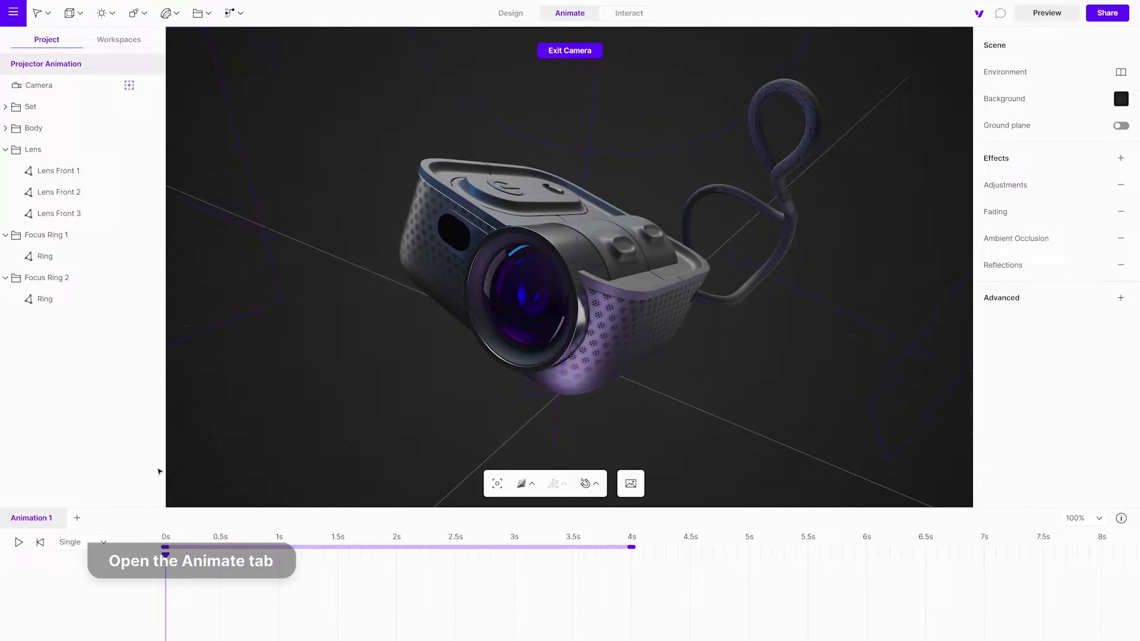
pyautogui.doubleClick(48, 520)
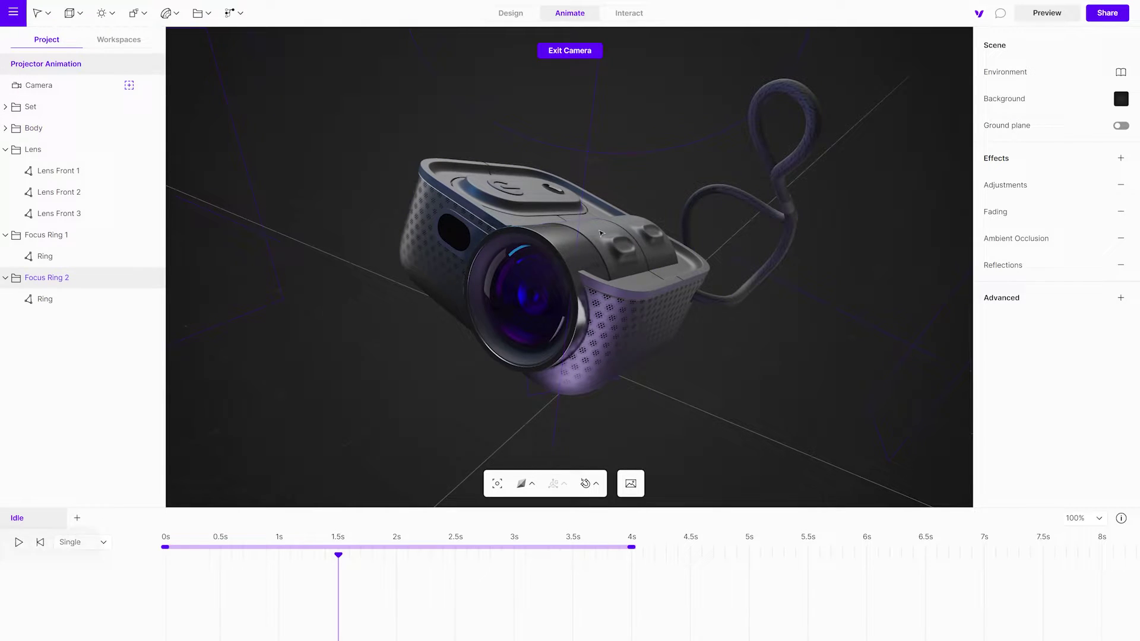
# - Change the gizmo orientation for Focus Ring 2 and rotate the ring to about -7.85 degrees in Y at 1.5 s
pyautogui.click(556, 283)
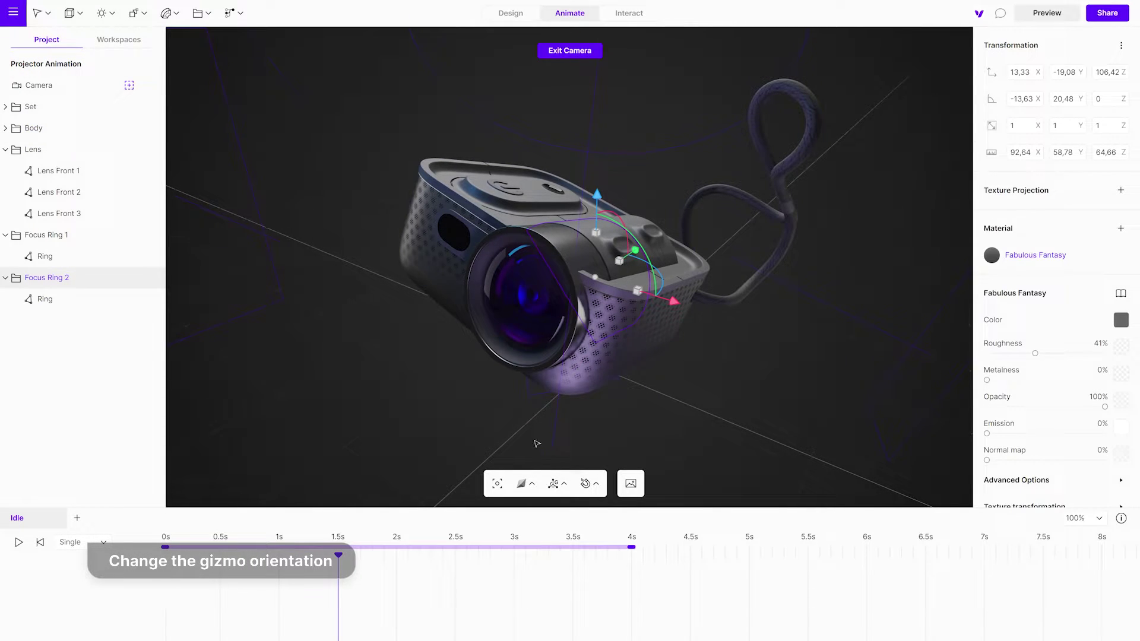
pyautogui.click(560, 485)
pyautogui.click(645, 443)
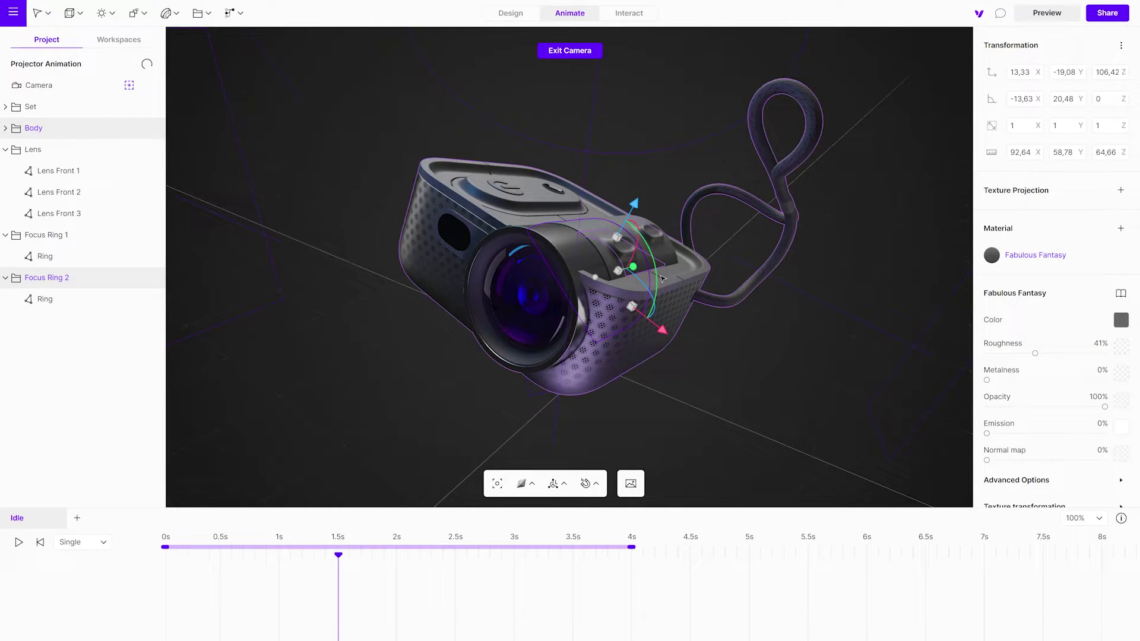
pyautogui.moveTo(654, 280); pyautogui.dragTo(636, 262)
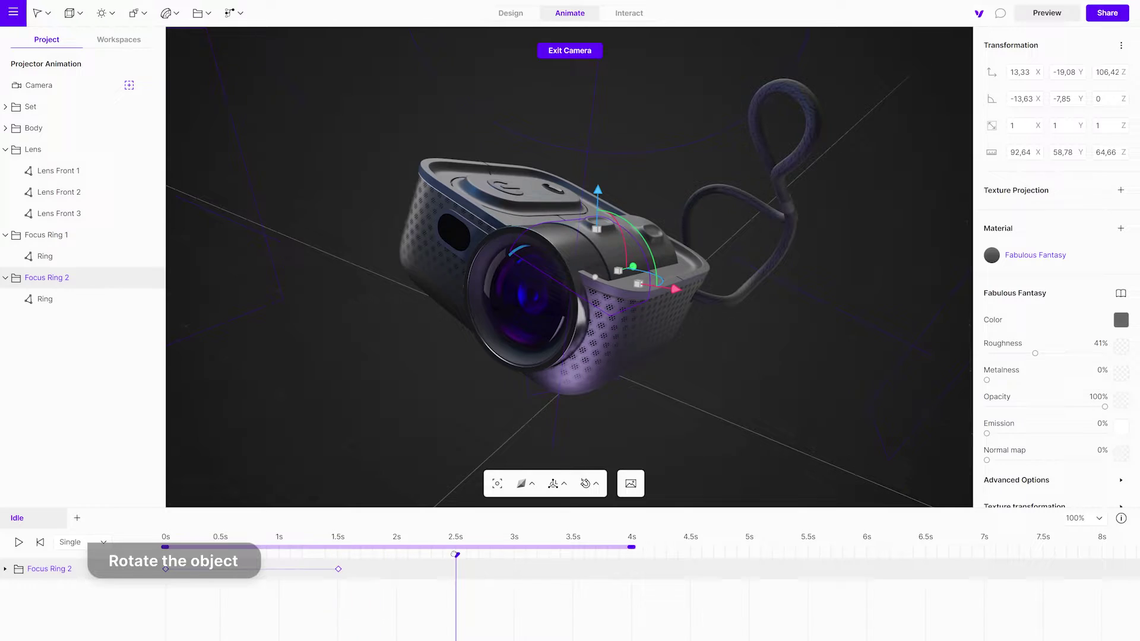
# - Add Focus Ring 2 keyframes by rotating it to about 19.9 degrees in Y at 2.5 s and -5.32 at 4 s
pyautogui.moveTo(654, 284); pyautogui.dragTo(643, 248)
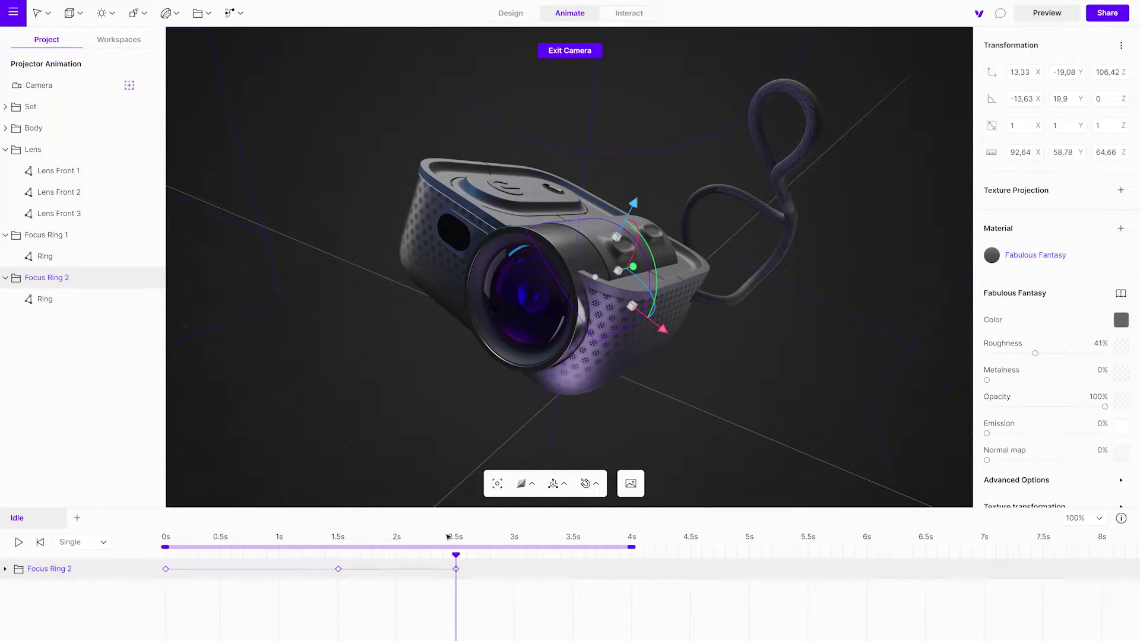
pyautogui.moveTo(455, 556); pyautogui.dragTo(619, 563)
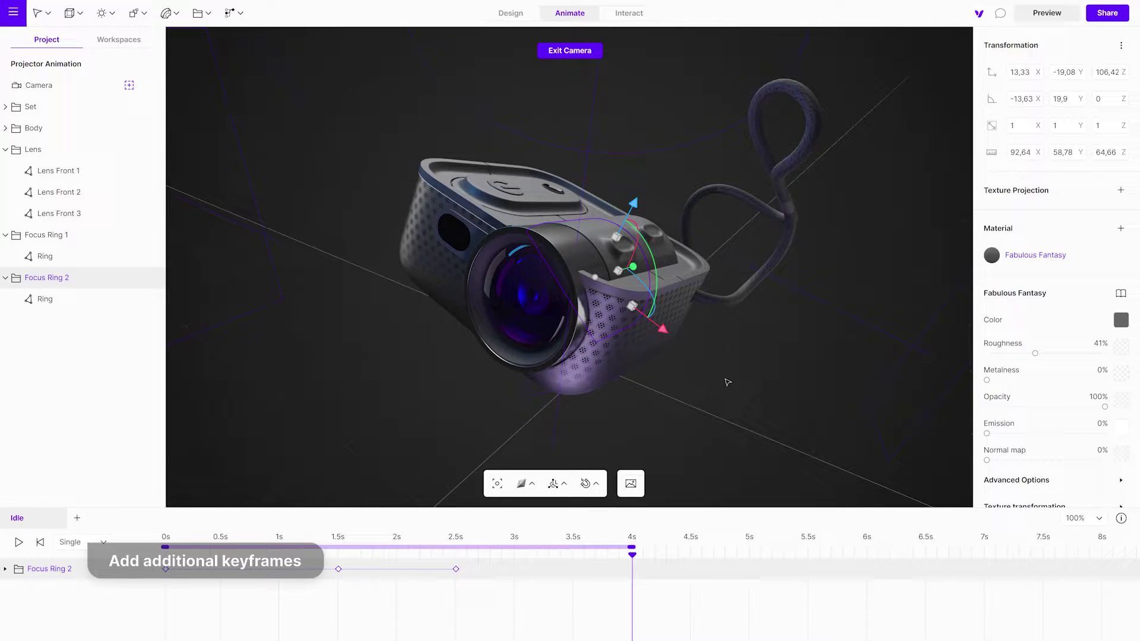
pyautogui.moveTo(658, 279); pyautogui.dragTo(667, 256)
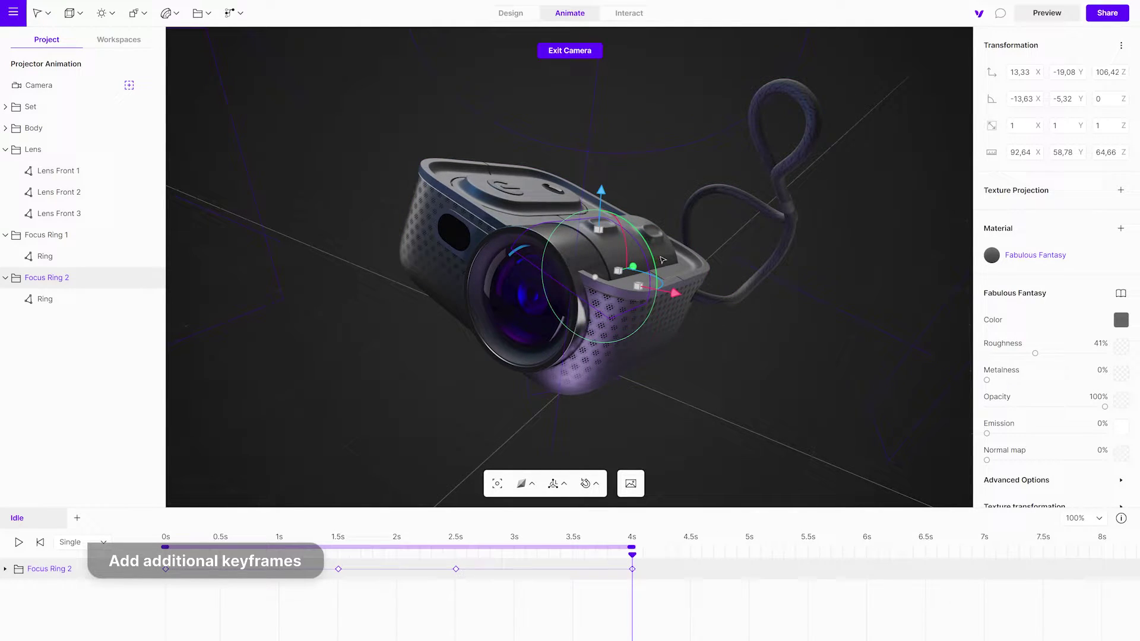
# - Add a Focus Ring 1 keyframe at 1.1 s by rotating it to about 23.35 degrees in Y
pyautogui.click(666, 255)
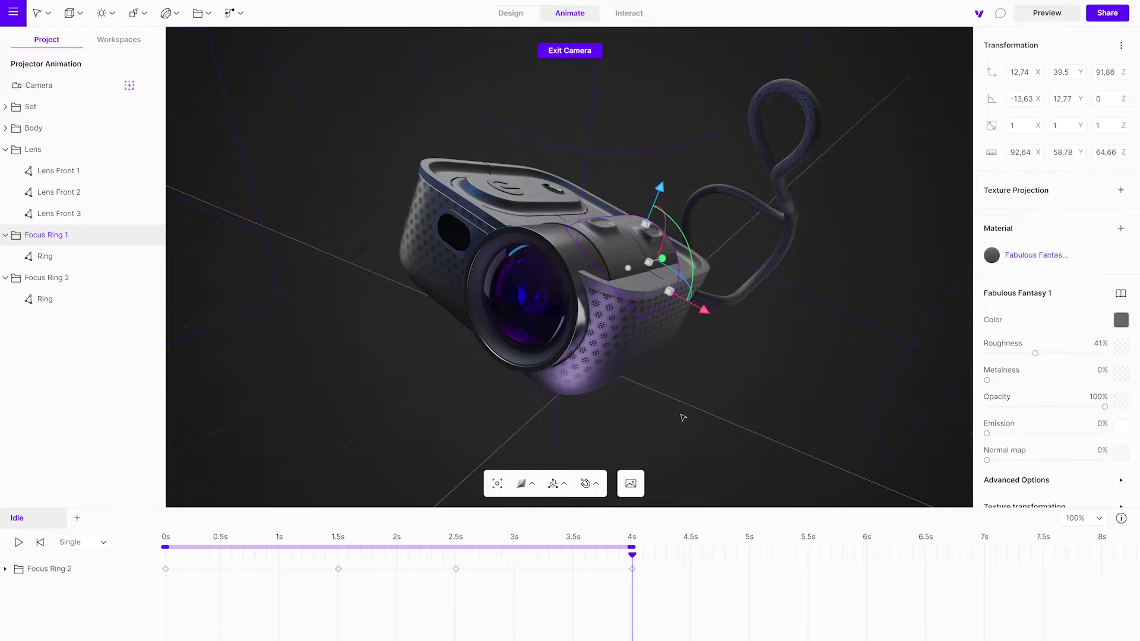
pyautogui.moveTo(632, 556); pyautogui.dragTo(312, 592)
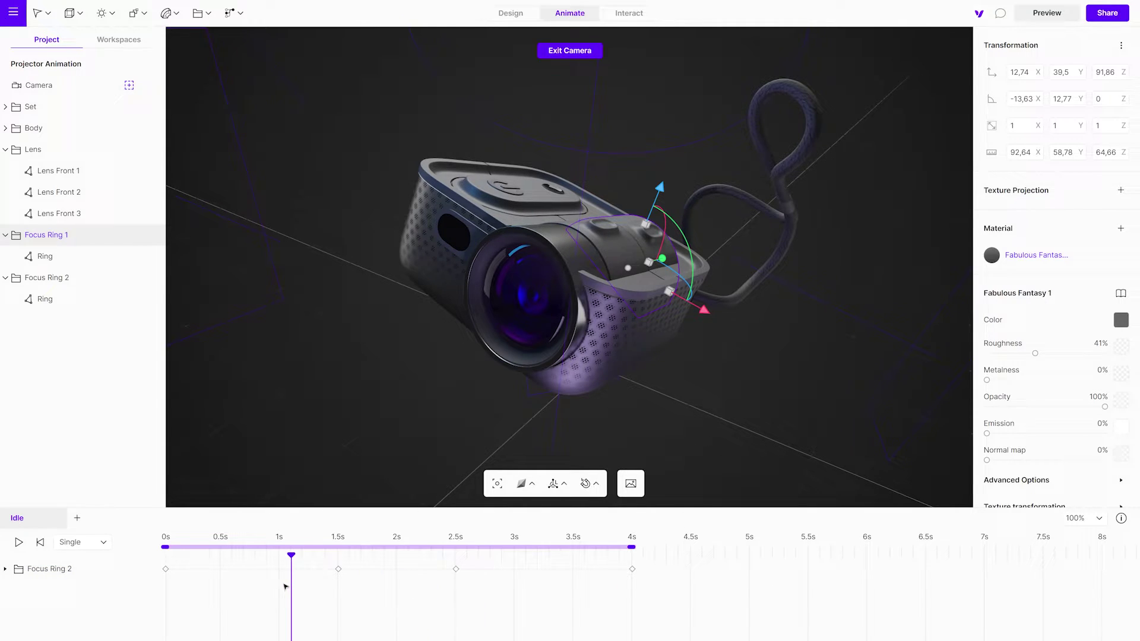
pyautogui.moveTo(689, 279); pyautogui.dragTo(694, 252)
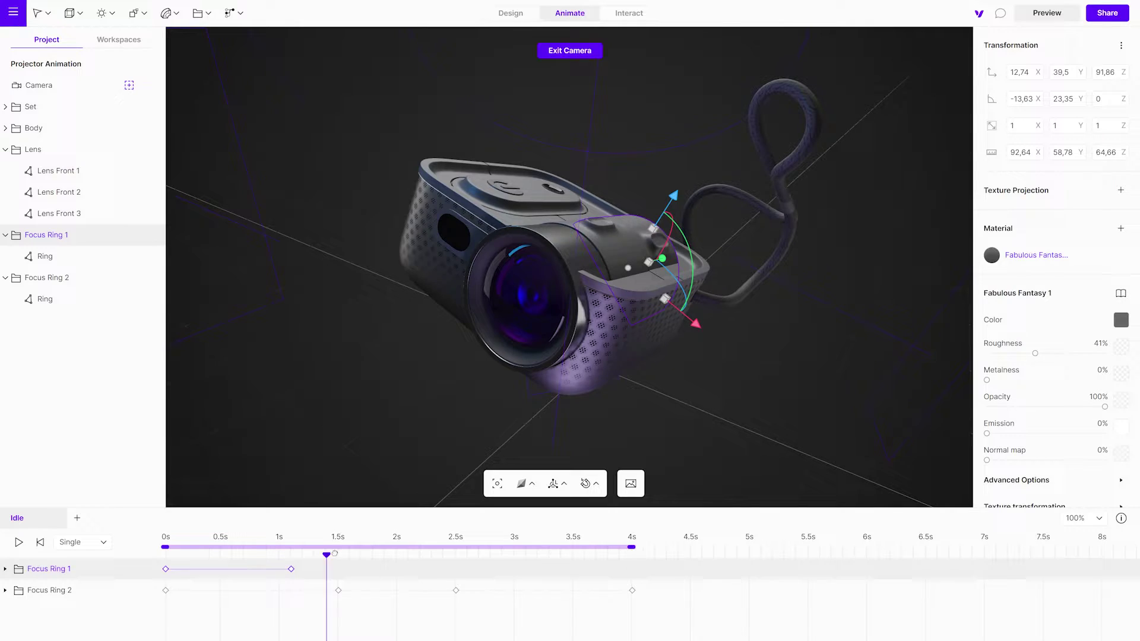
# - Add Focus Ring 1 keyframes by rotating it to about -1.4 degrees in Y at 2.3 s and 19.24 at 4 s
pyautogui.moveTo(335, 553); pyautogui.dragTo(425, 554)
pyautogui.moveTo(690, 272); pyautogui.dragTo(679, 221)
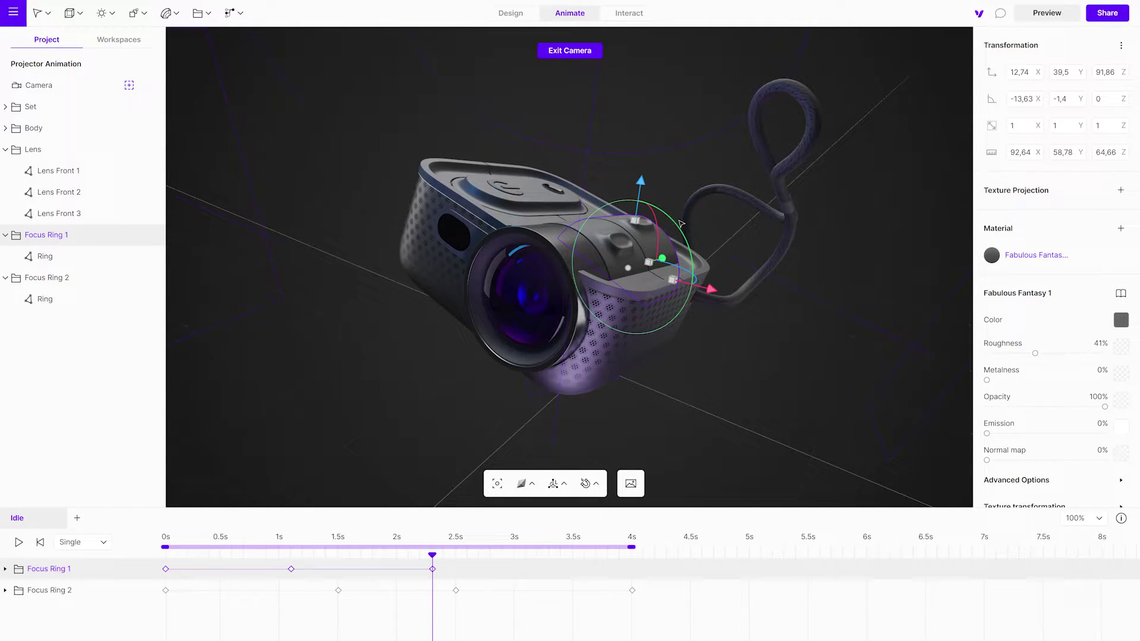
pyautogui.moveTo(455, 554); pyautogui.dragTo(582, 554)
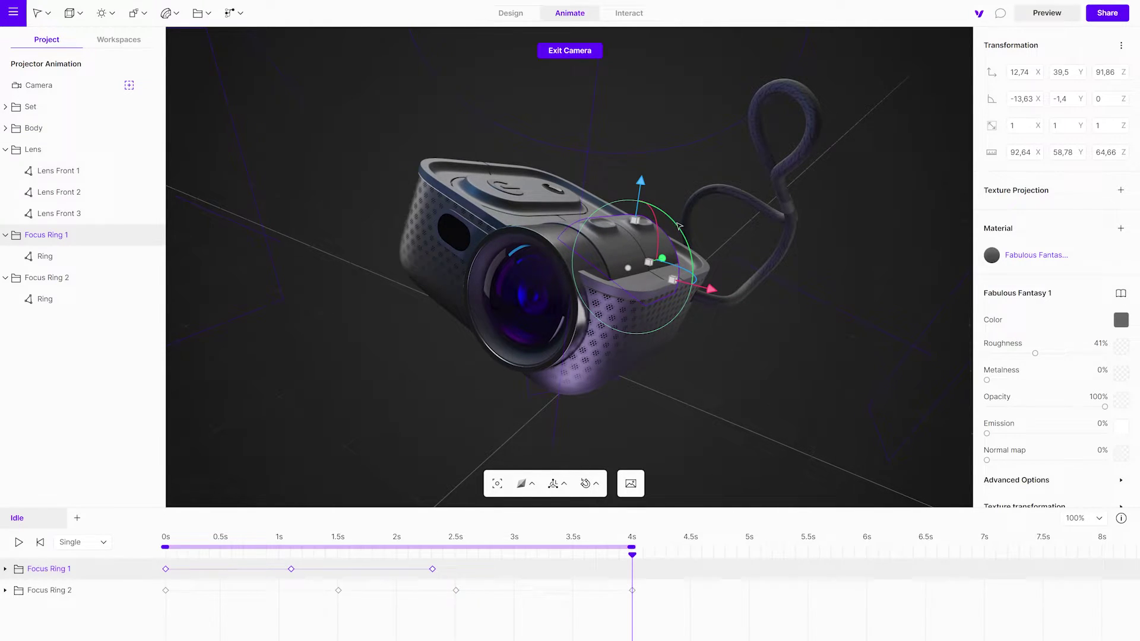
pyautogui.moveTo(679, 226); pyautogui.dragTo(684, 249)
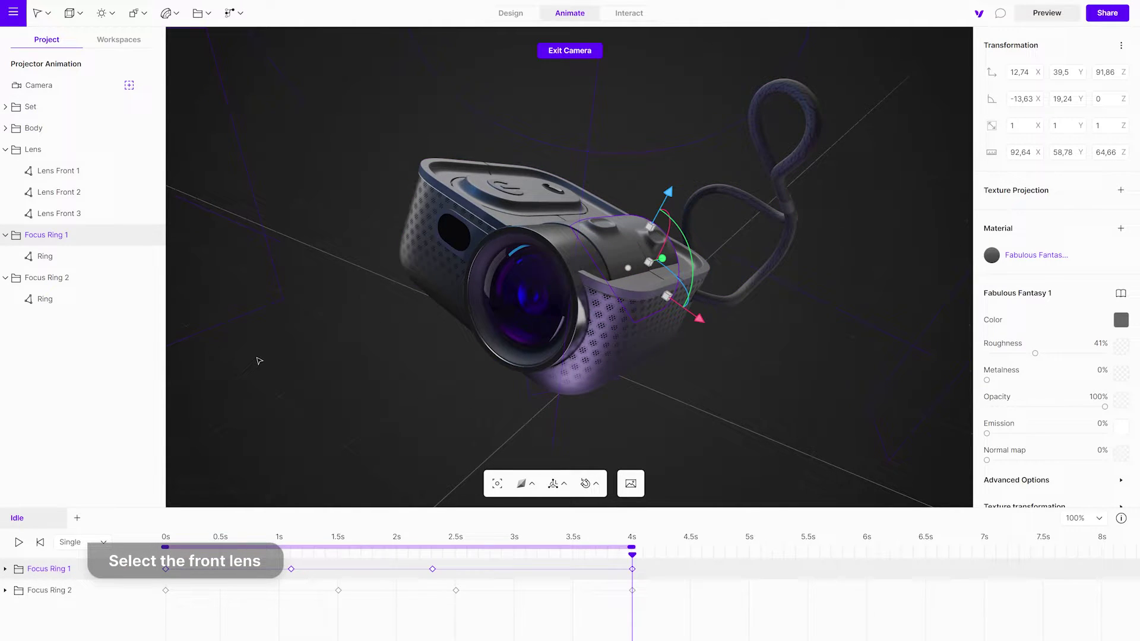
# - Add a Lens Front 2 keyframe at 1.3 s by moving the lens to about 5.58 in Y
pyautogui.click(93, 198)
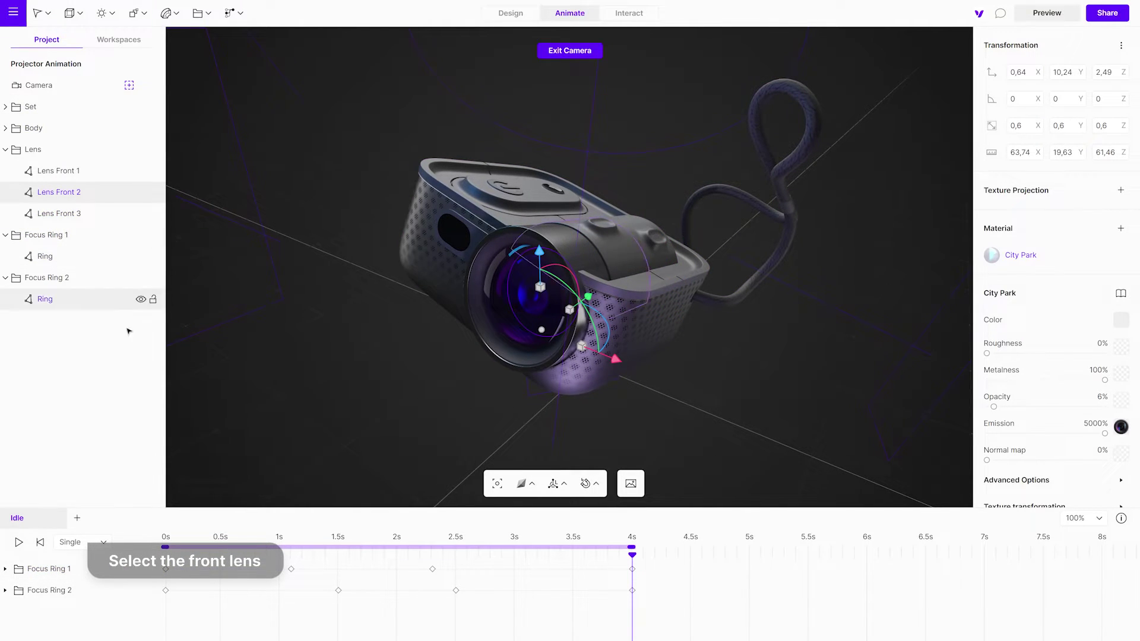
pyautogui.click(476, 565)
pyautogui.moveTo(632, 554); pyautogui.dragTo(314, 554)
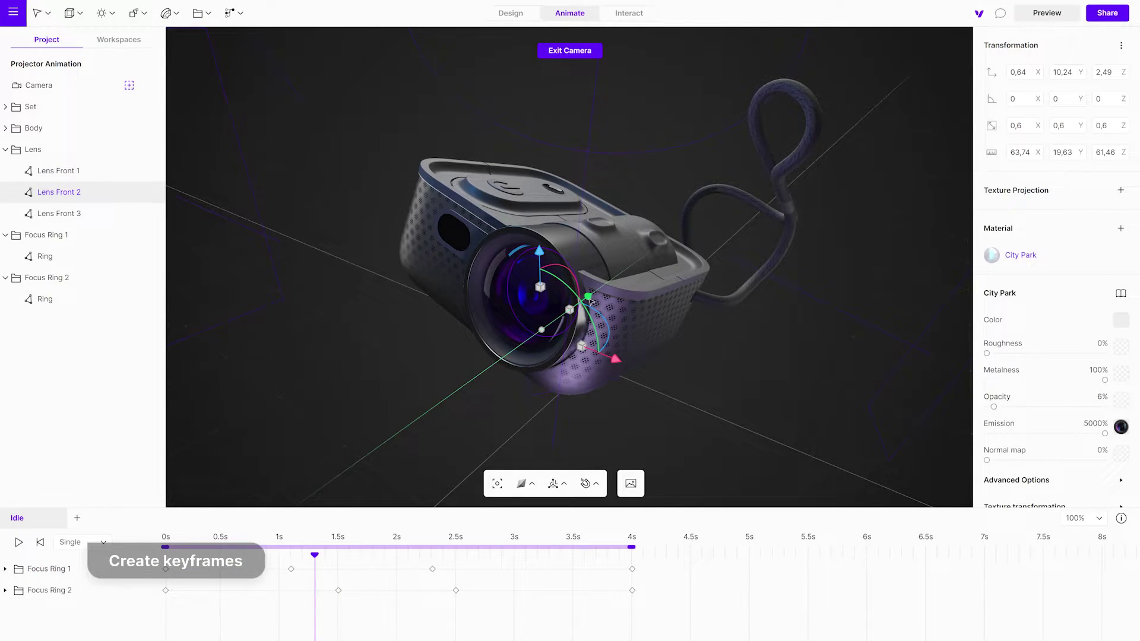
pyautogui.moveTo(588, 300); pyautogui.dragTo(587, 303)
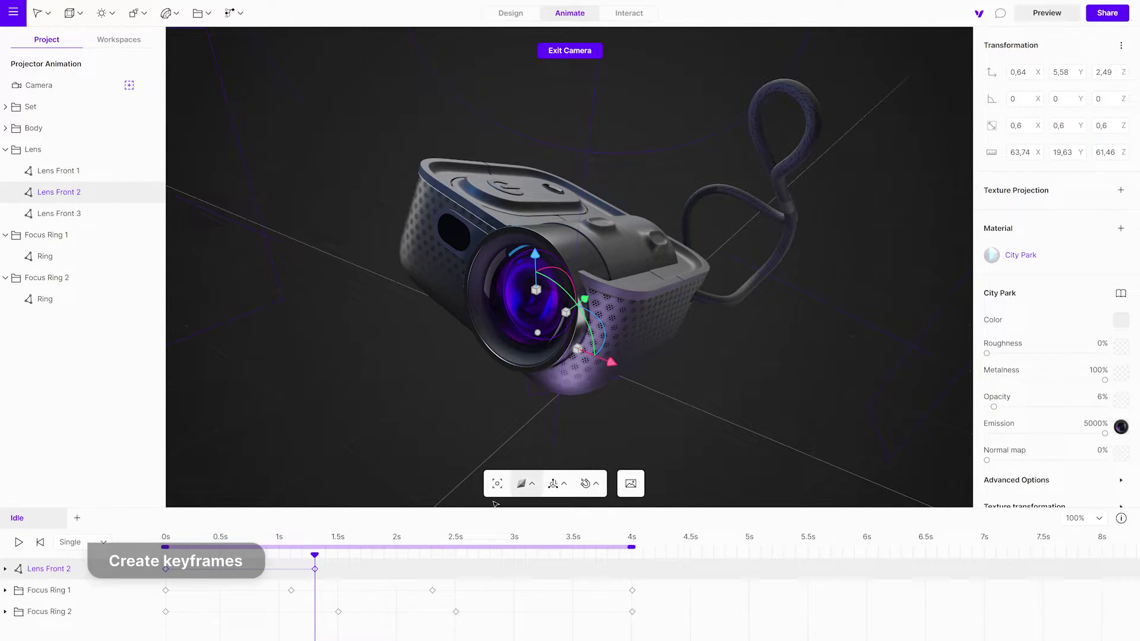
# - Add Lens Front 2 keyframes by moving the lens to about 9.38 in Y at 2.9 s and 5.73 at 4 s
pyautogui.moveTo(315, 555); pyautogui.dragTo(450, 556)
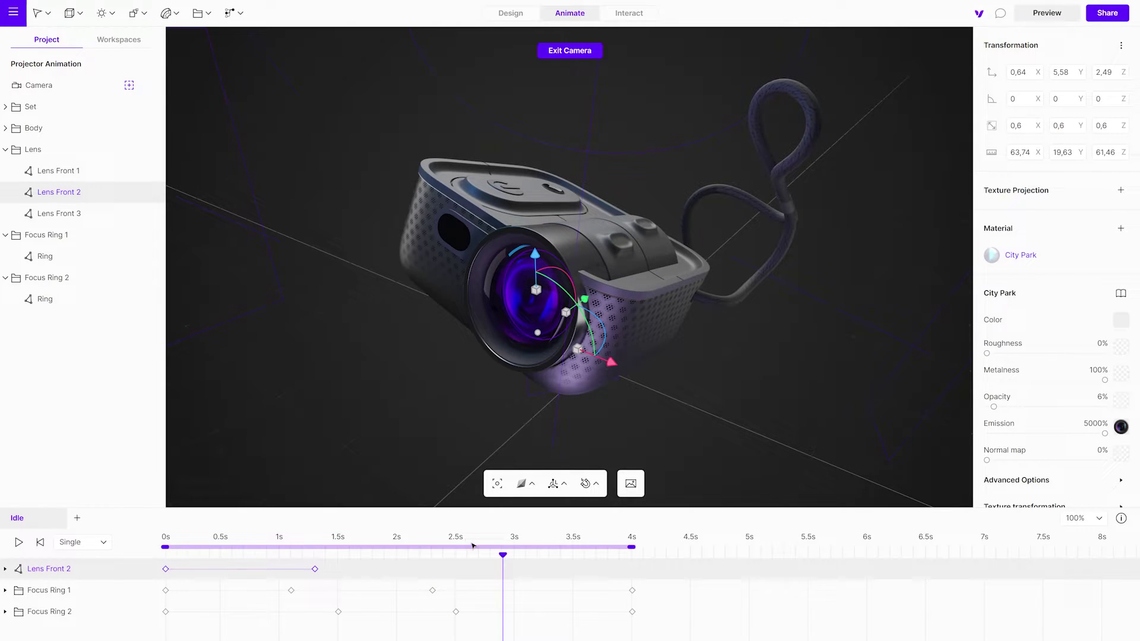
pyautogui.moveTo(585, 299); pyautogui.dragTo(592, 302)
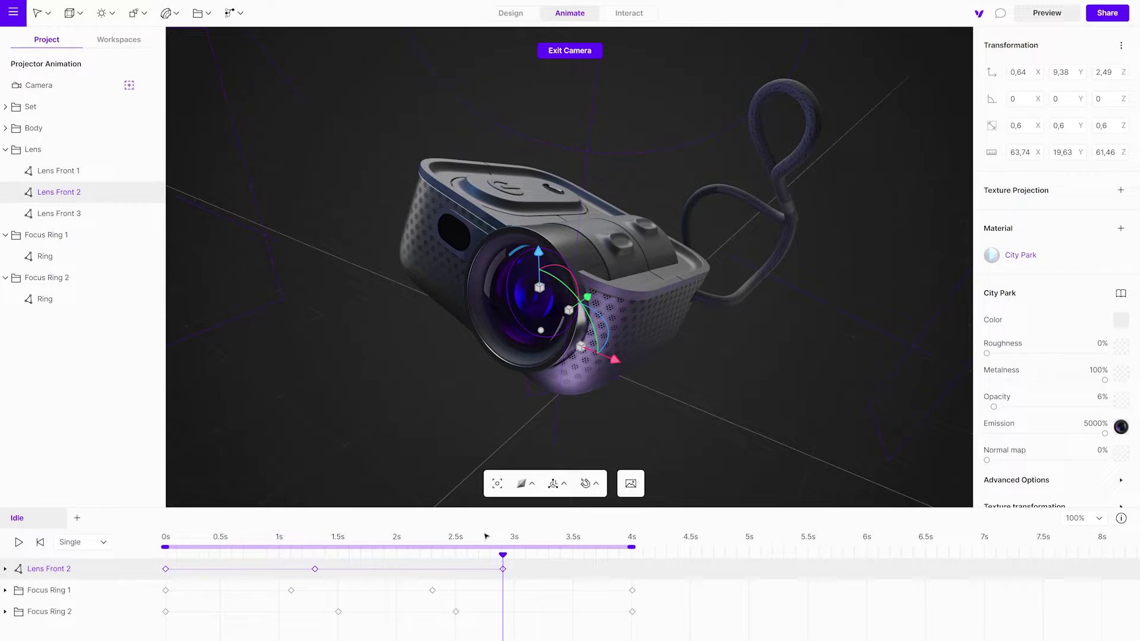
pyautogui.moveTo(502, 555); pyautogui.dragTo(622, 556)
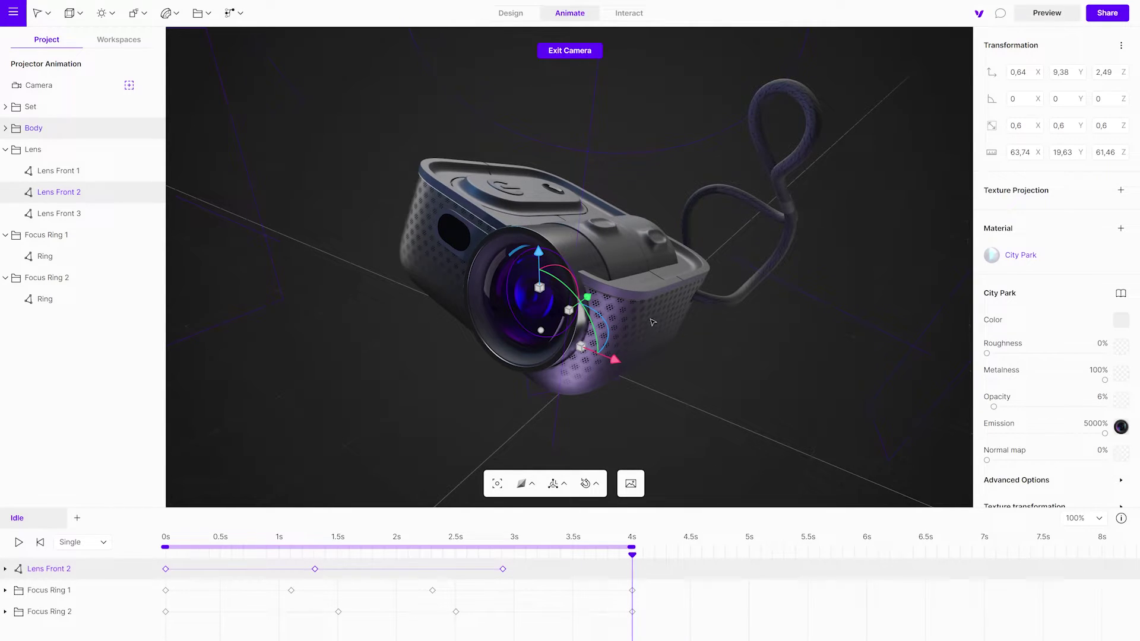
pyautogui.moveTo(587, 296); pyautogui.dragTo(585, 300)
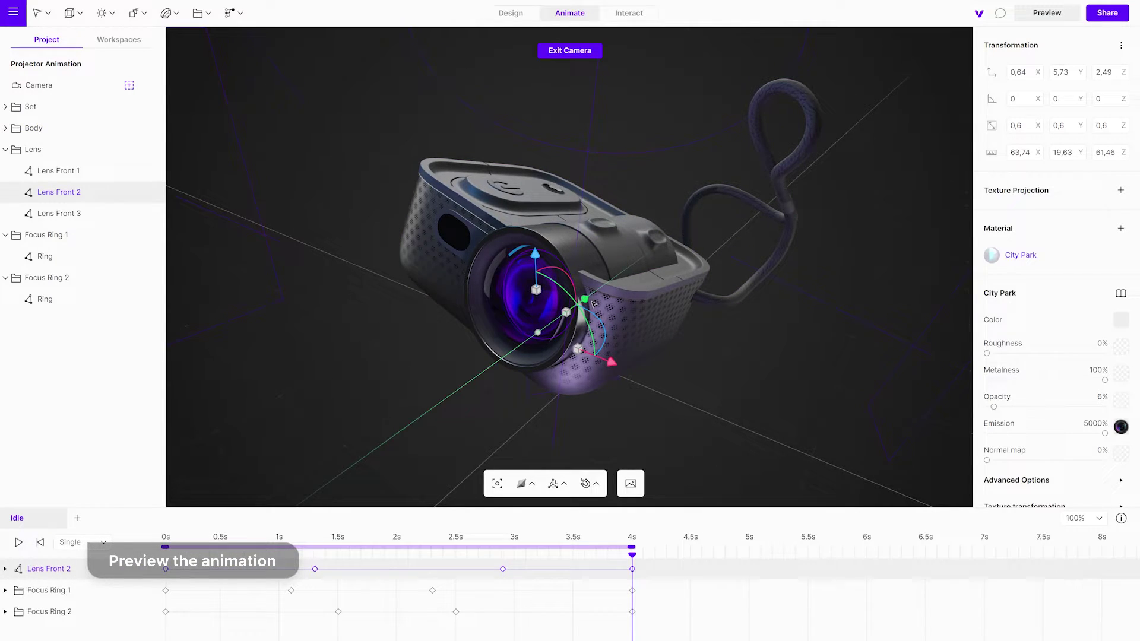
# - Preview the Idle animation and set its playback mode to Ping-Pong
pyautogui.press('space')
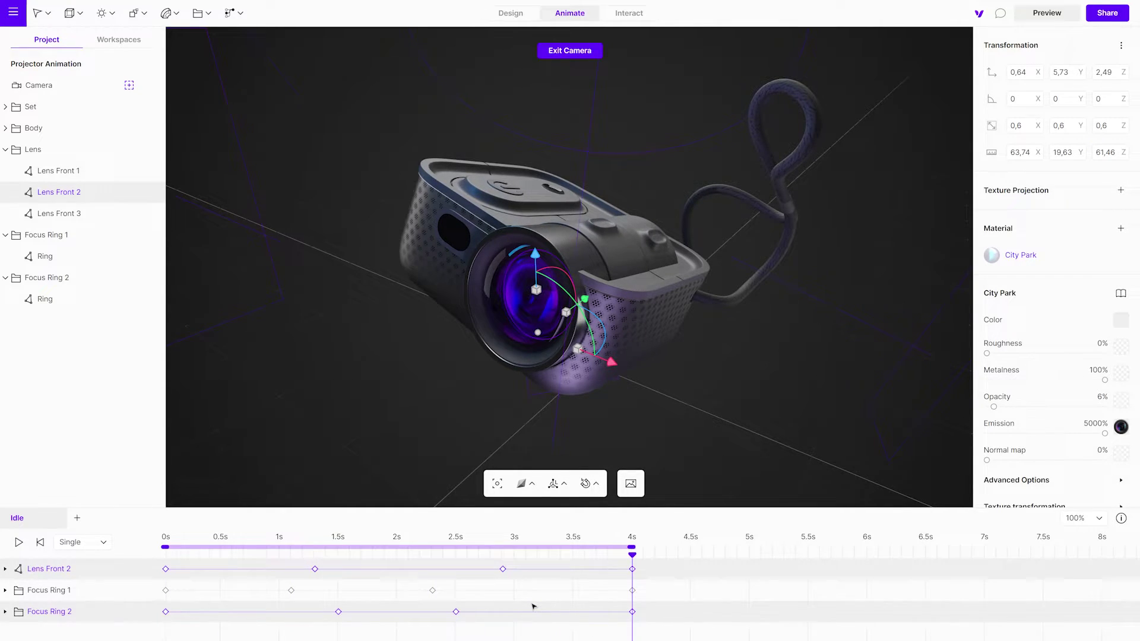
pyautogui.click(98, 548)
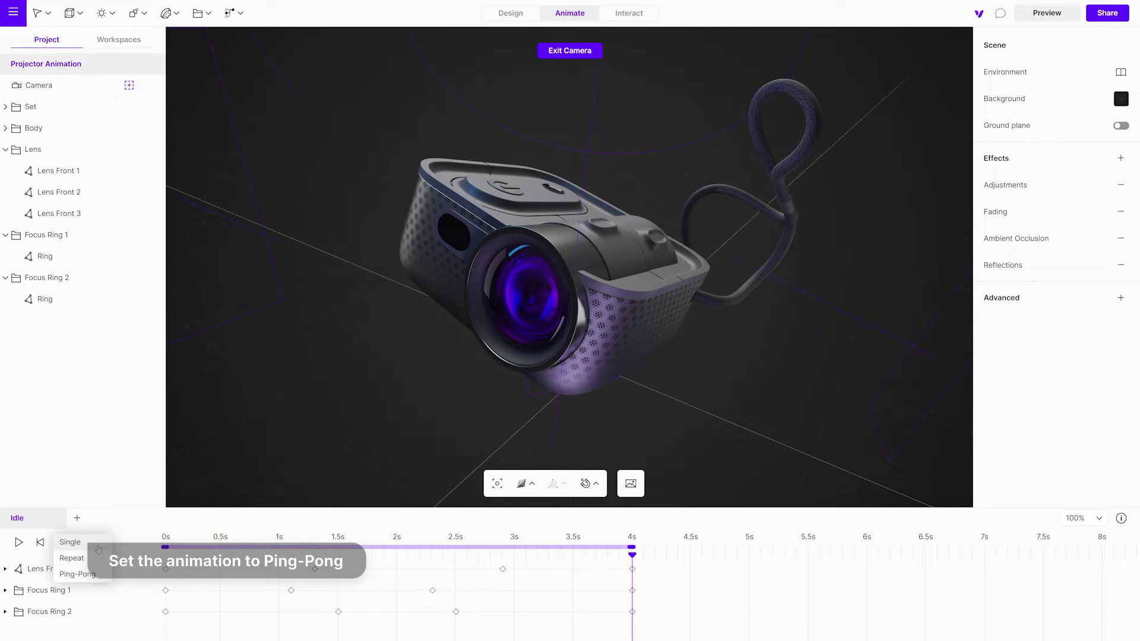
pyautogui.click(89, 574)
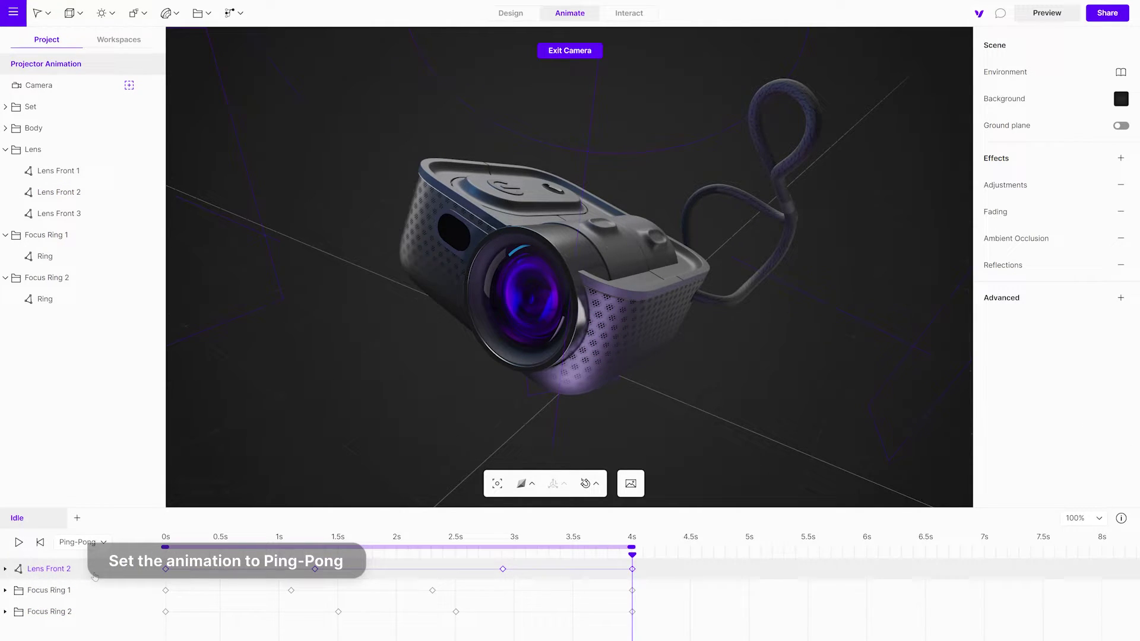
# - Set the easing of all Lens Front 2, Focus Ring 1 and Focus Ring 2 keyframes to Ease auto and play the animation
pyautogui.moveTo(677, 629); pyautogui.dragTo(163, 559)
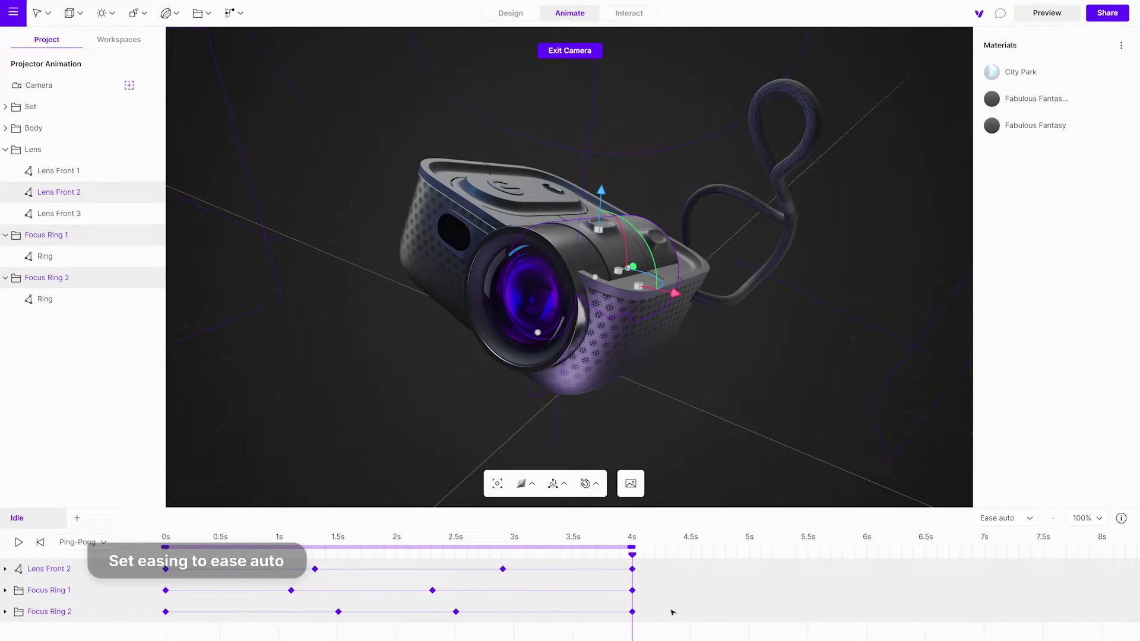
pyautogui.click(1006, 520)
pyautogui.click(1014, 519)
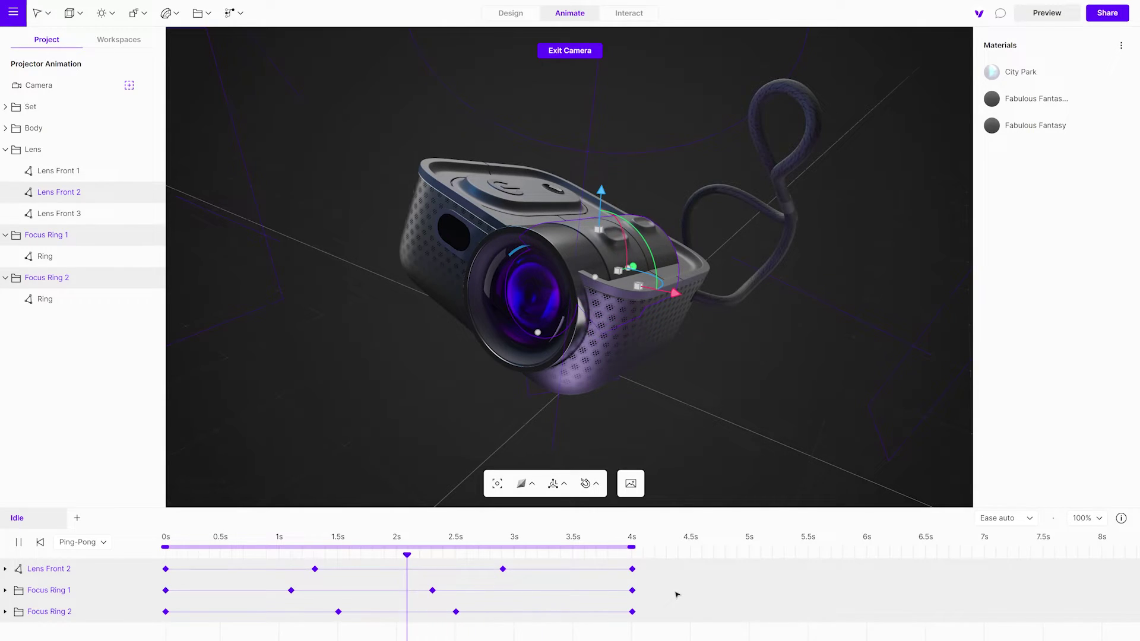
pyautogui.click(723, 468)
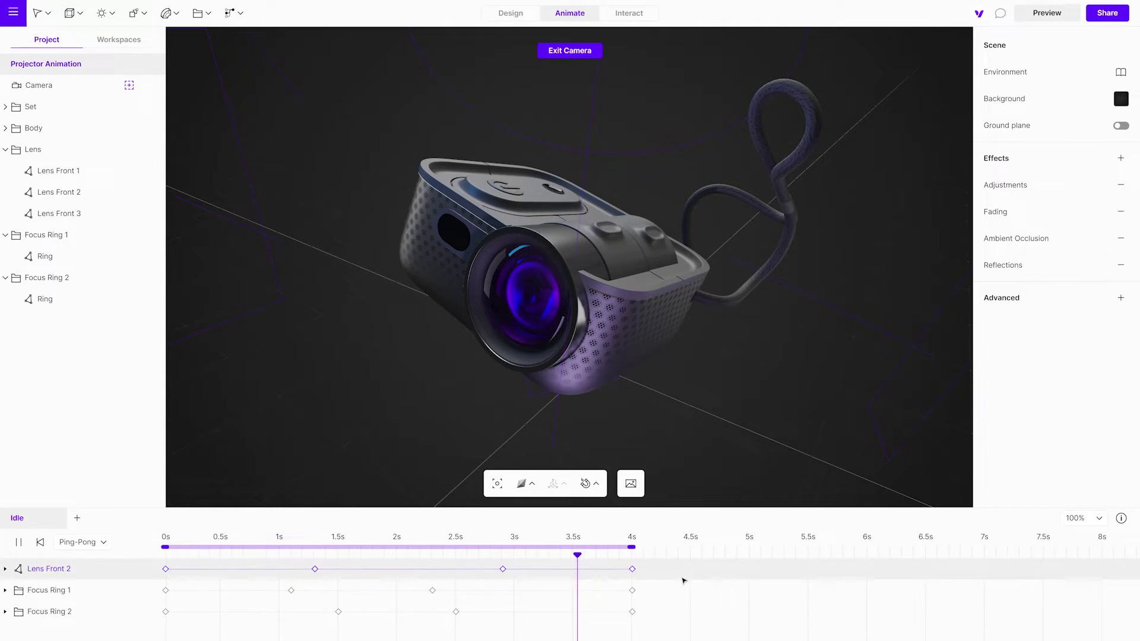
# - Stop the playback and scrub through the timeline to check the lens movement between its keyframes
pyautogui.click(600, 605)
pyautogui.click(466, 598)
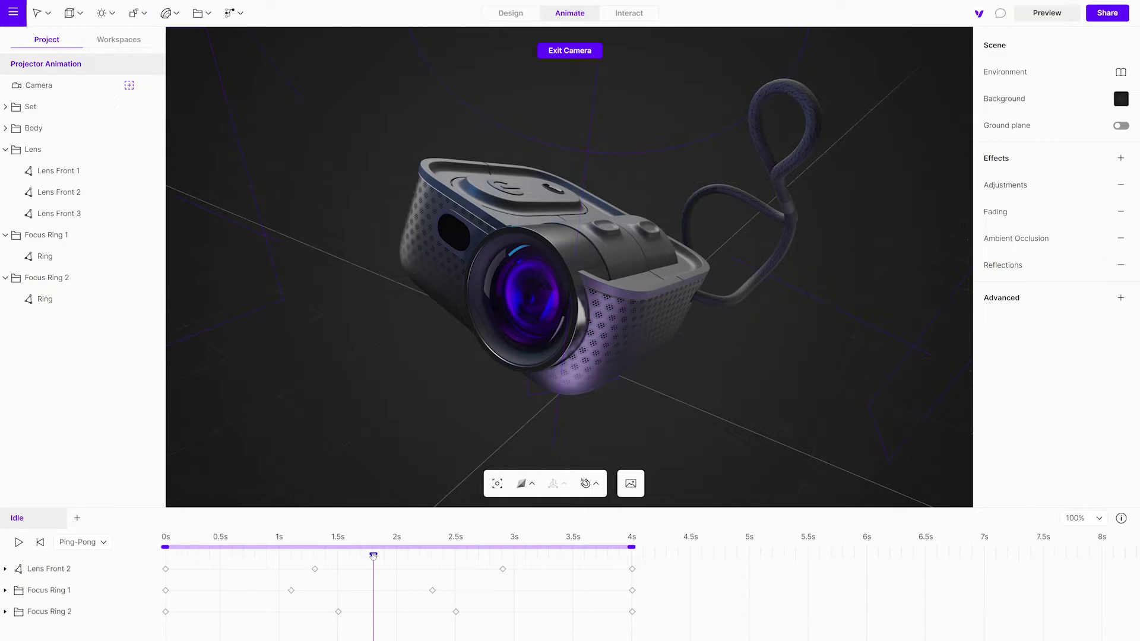
pyautogui.moveTo(373, 556); pyautogui.dragTo(274, 569)
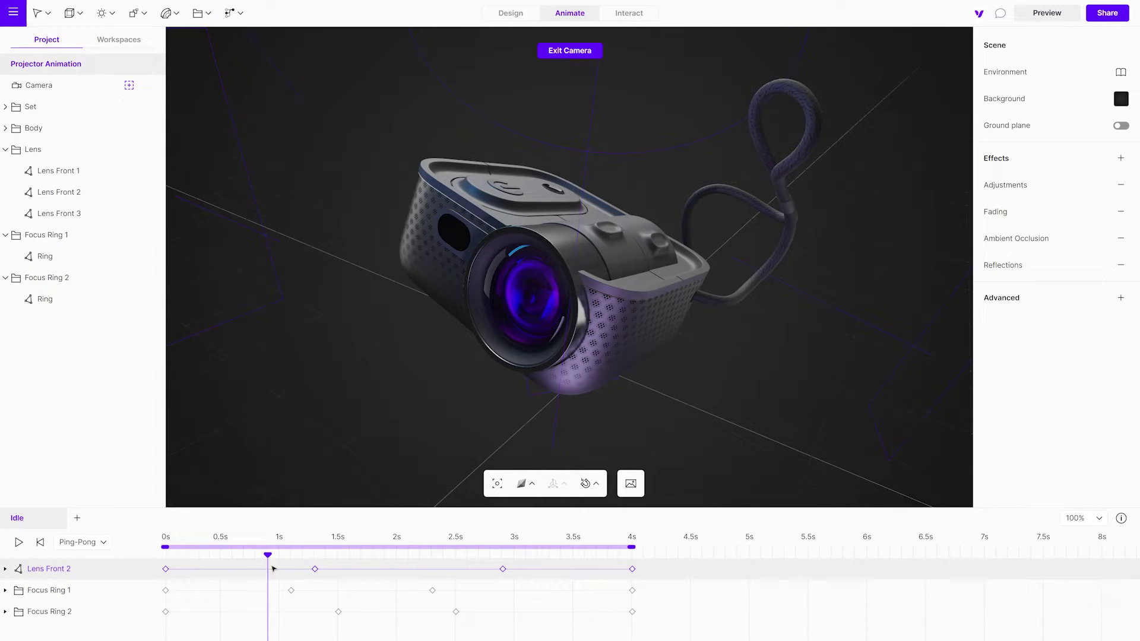
pyautogui.moveTo(364, 569); pyautogui.dragTo(564, 569)
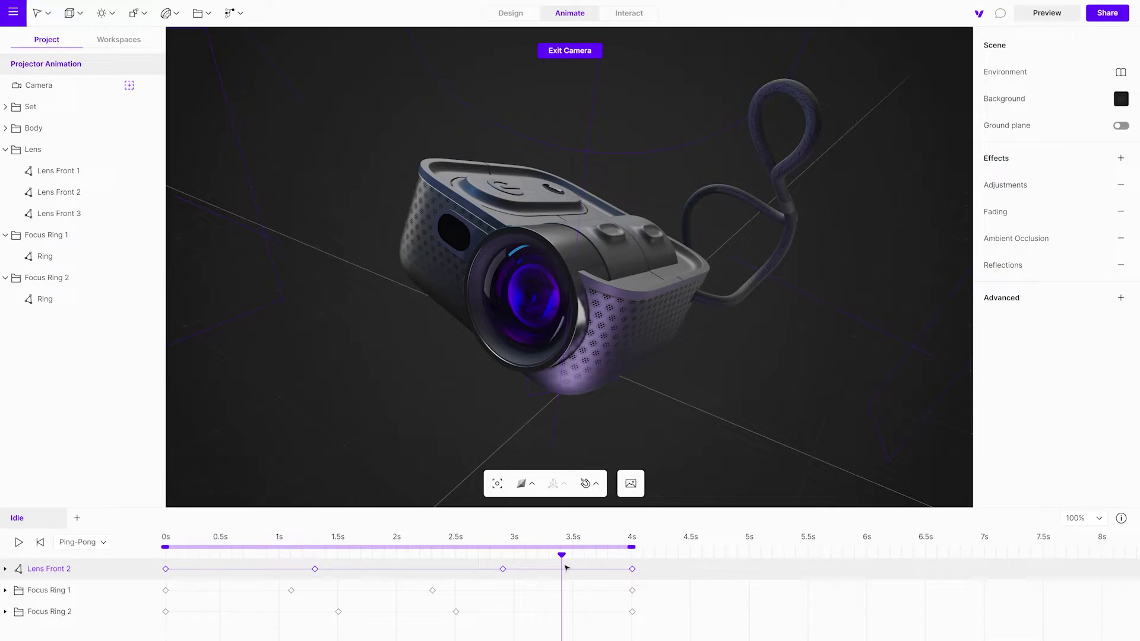
# - Delete the Lens Front 2 keyframe at 2.9 s from the Idle animation
pyautogui.click(503, 569)
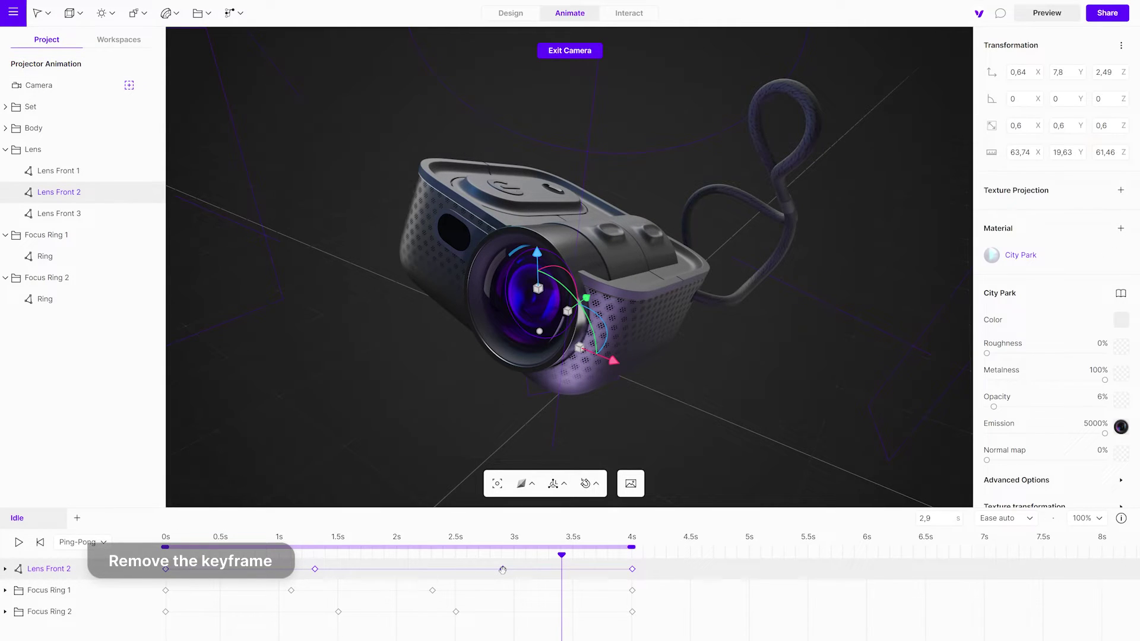
pyautogui.moveTo(561, 555); pyautogui.dragTo(514, 556)
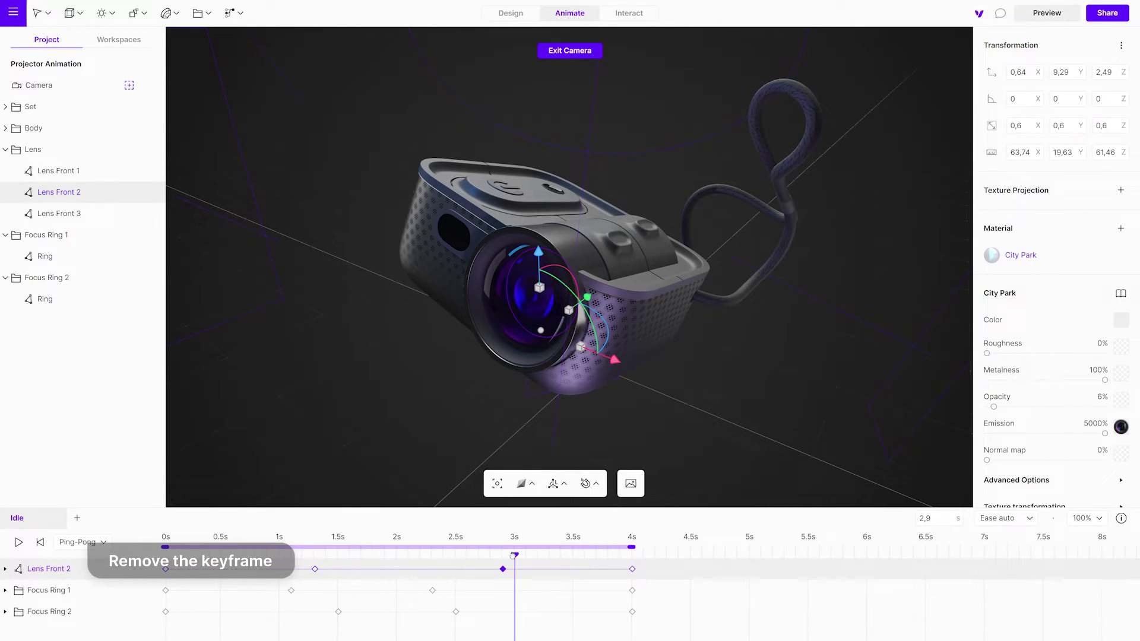
pyautogui.press('Delete')
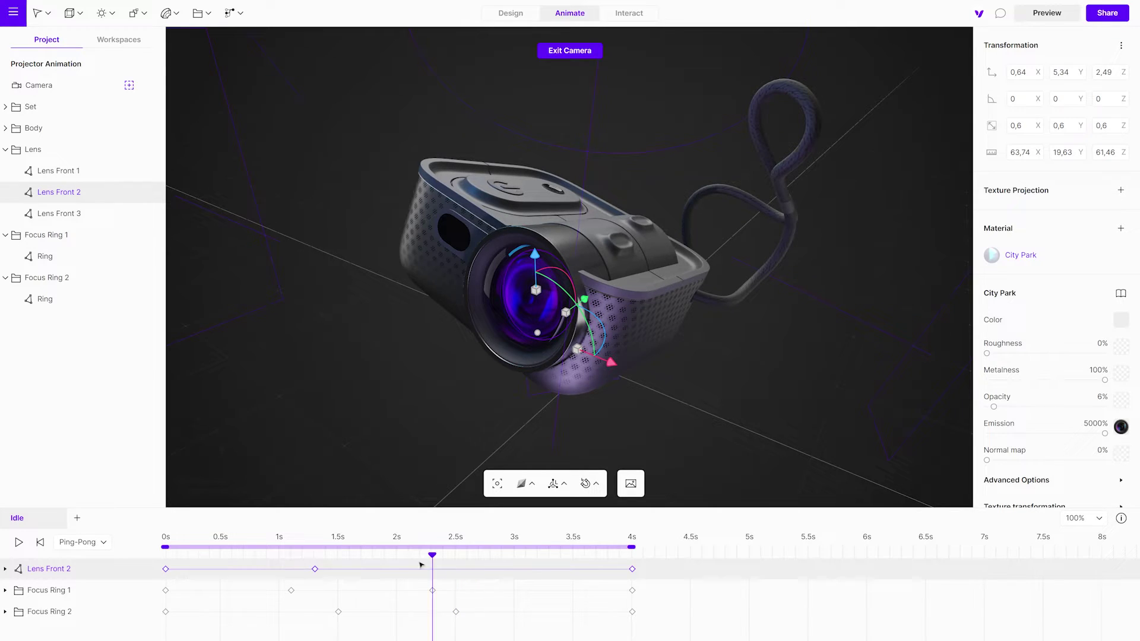
# - Move Lens Front 2 to about 8.95 in Y at the 4 s keyframe, then play the animation and stop it
pyautogui.moveTo(420, 565); pyautogui.dragTo(622, 567)
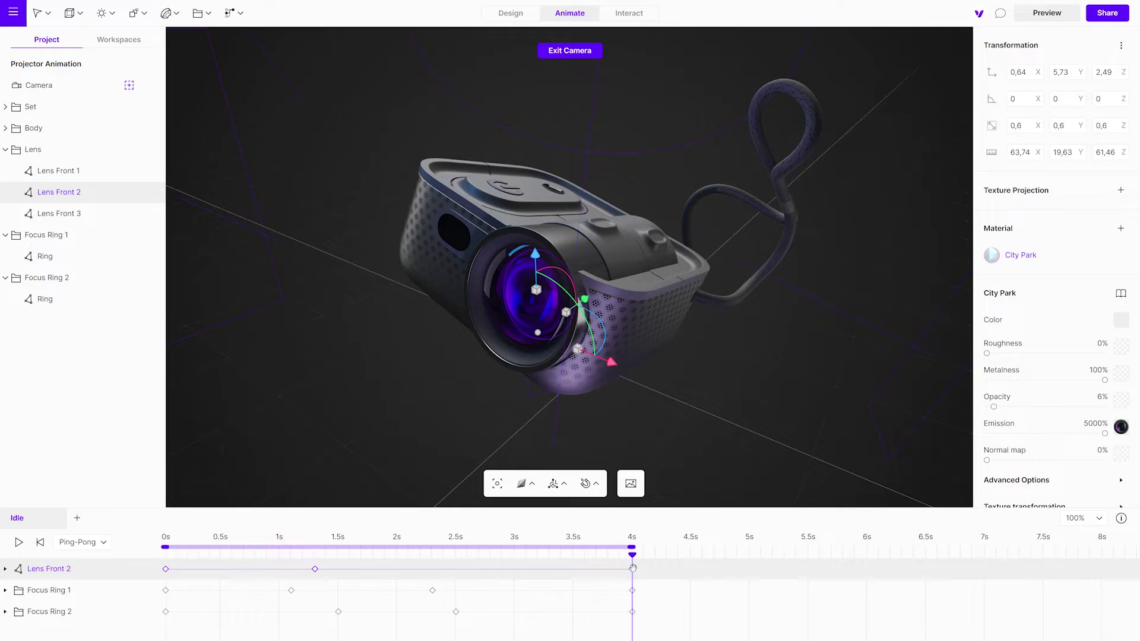
pyautogui.moveTo(588, 302); pyautogui.dragTo(592, 304)
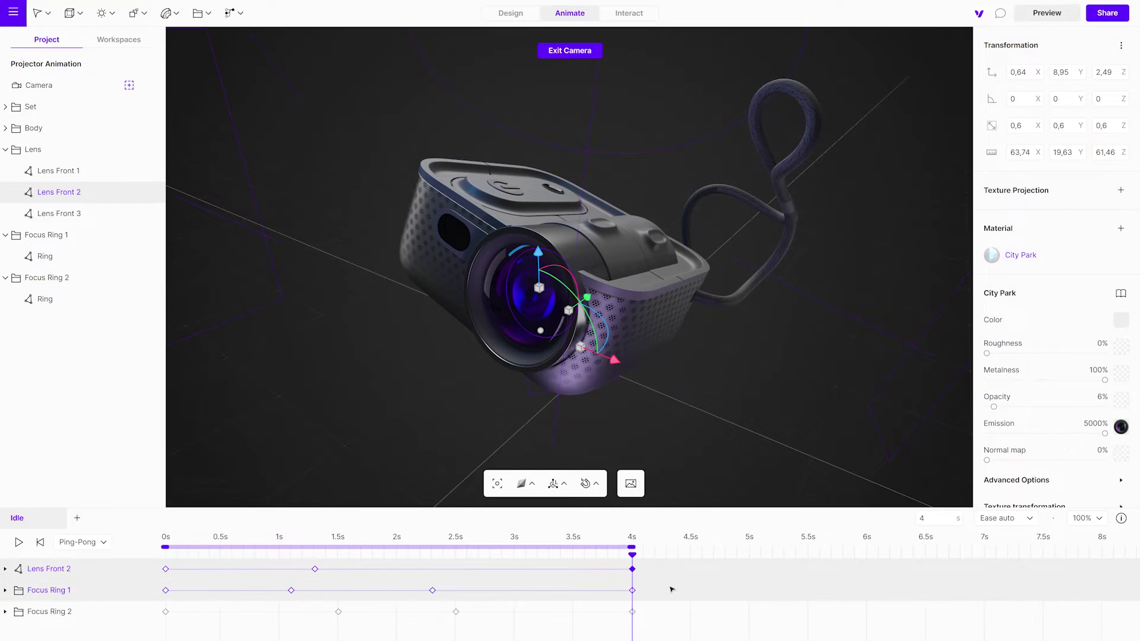
pyautogui.press('space')
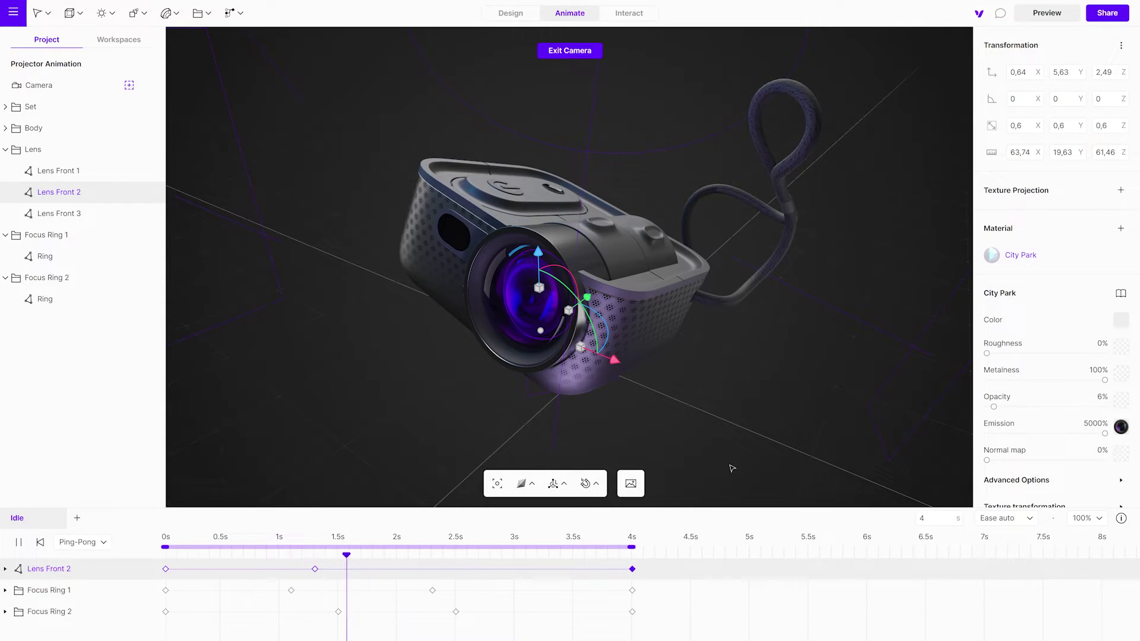
pyautogui.click(731, 466)
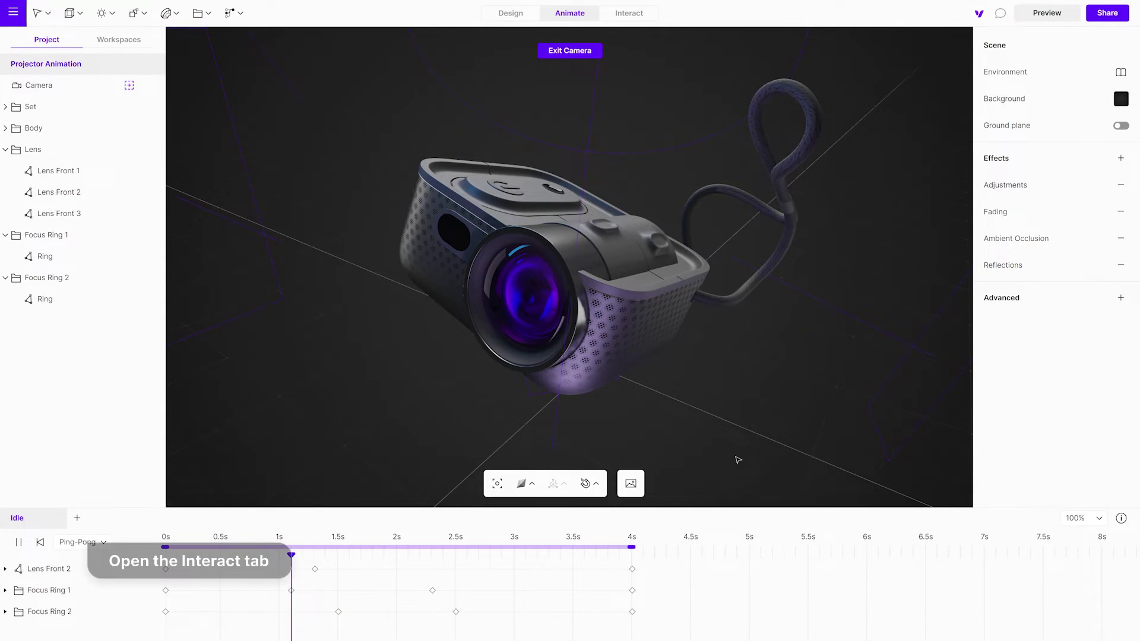
pyautogui.click(717, 579)
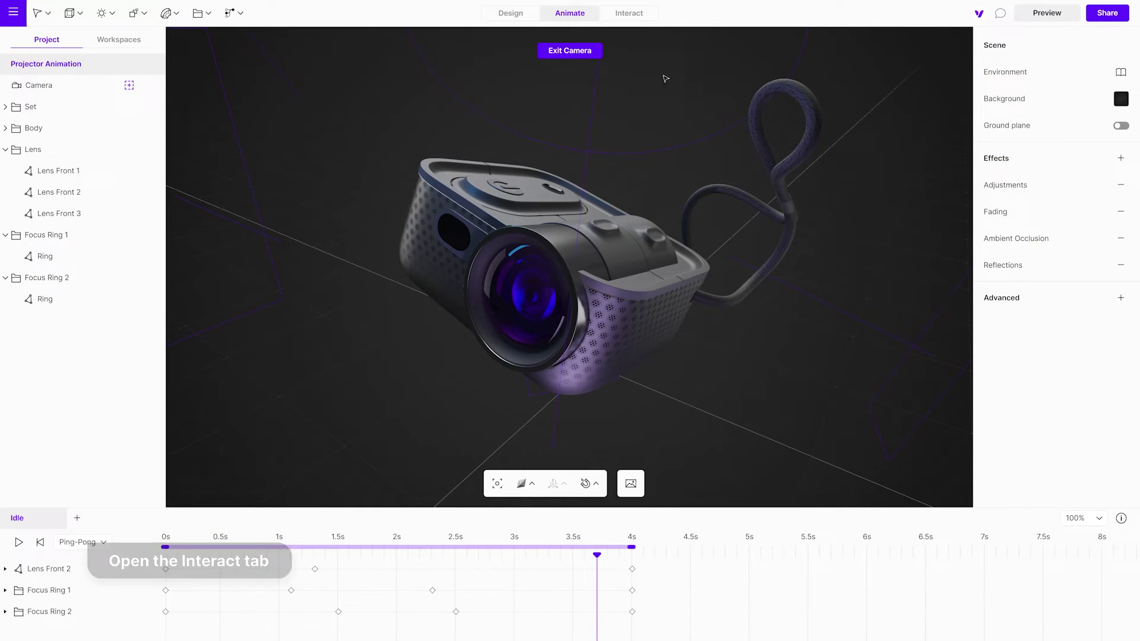
# - Create a new interaction for the project and name it Idle Animation
pyautogui.click(639, 20)
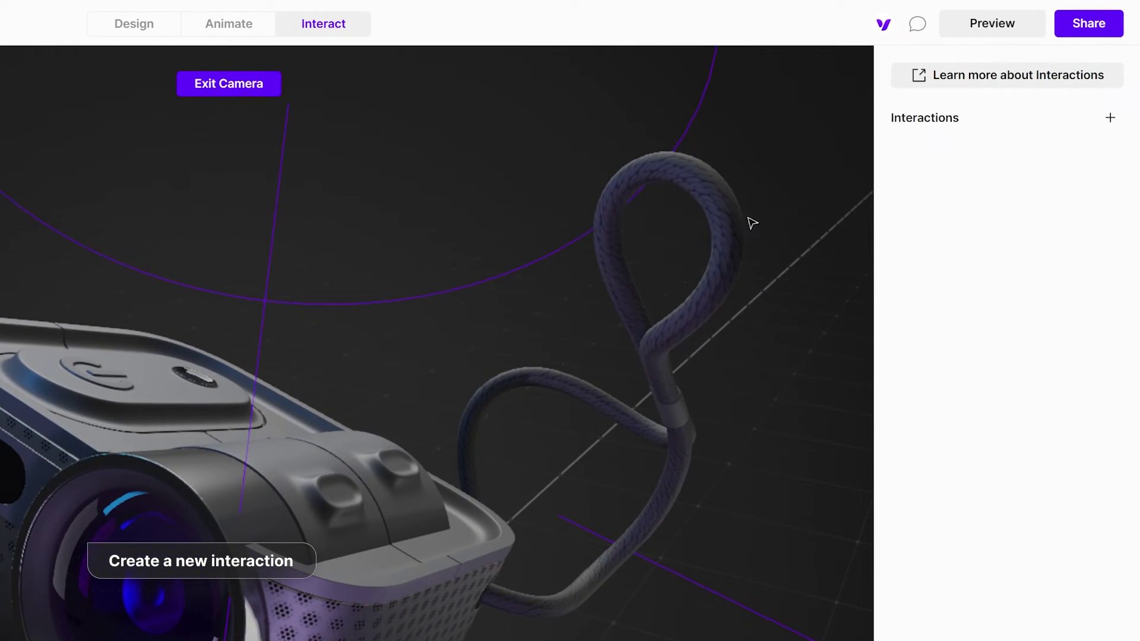
pyautogui.click(1110, 118)
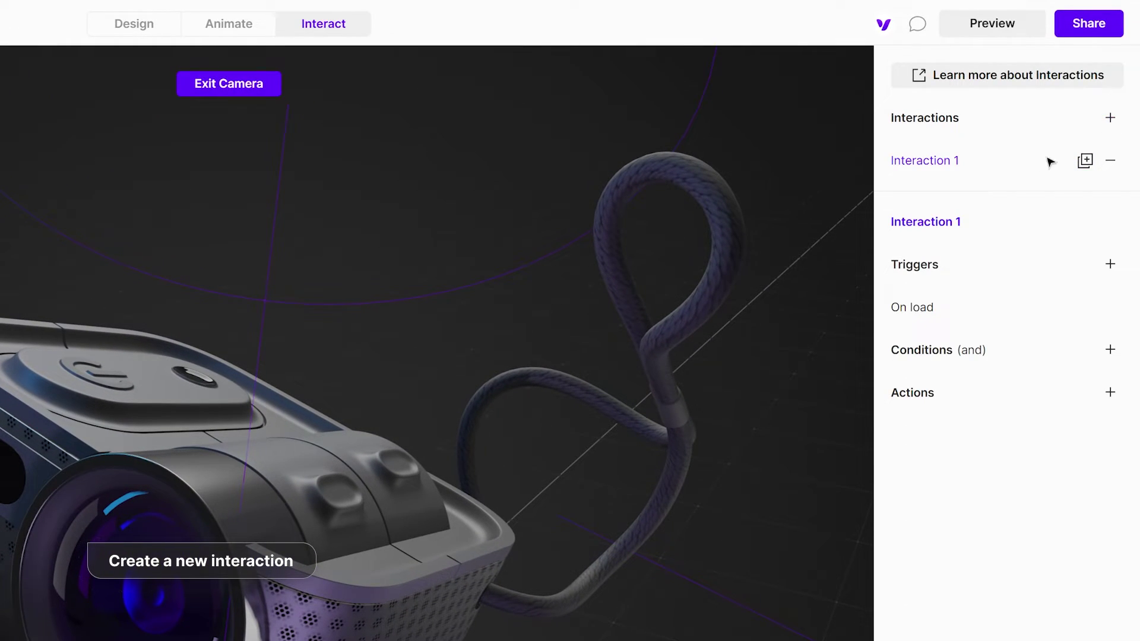
pyautogui.doubleClick(970, 167)
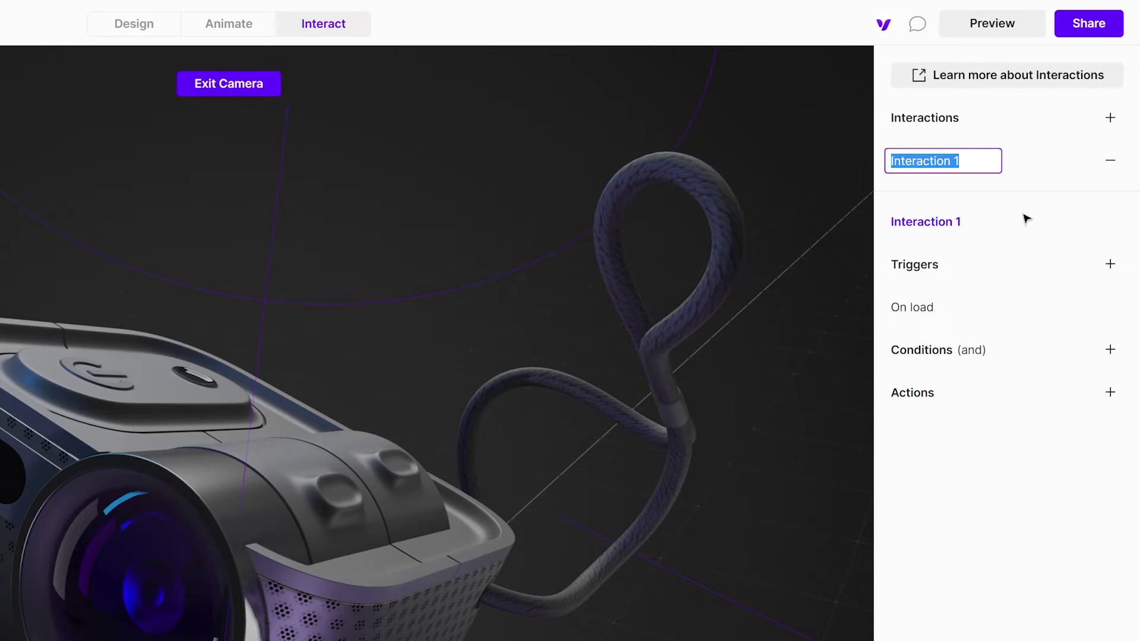
pyautogui.write('Idle Anima')
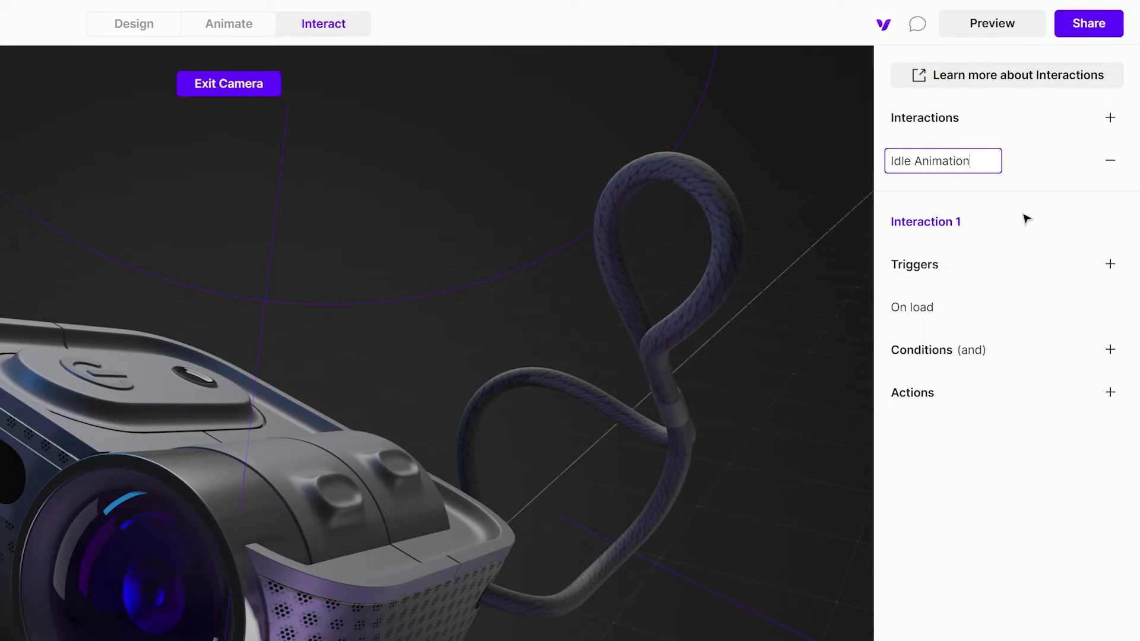
pyautogui.press('Return')
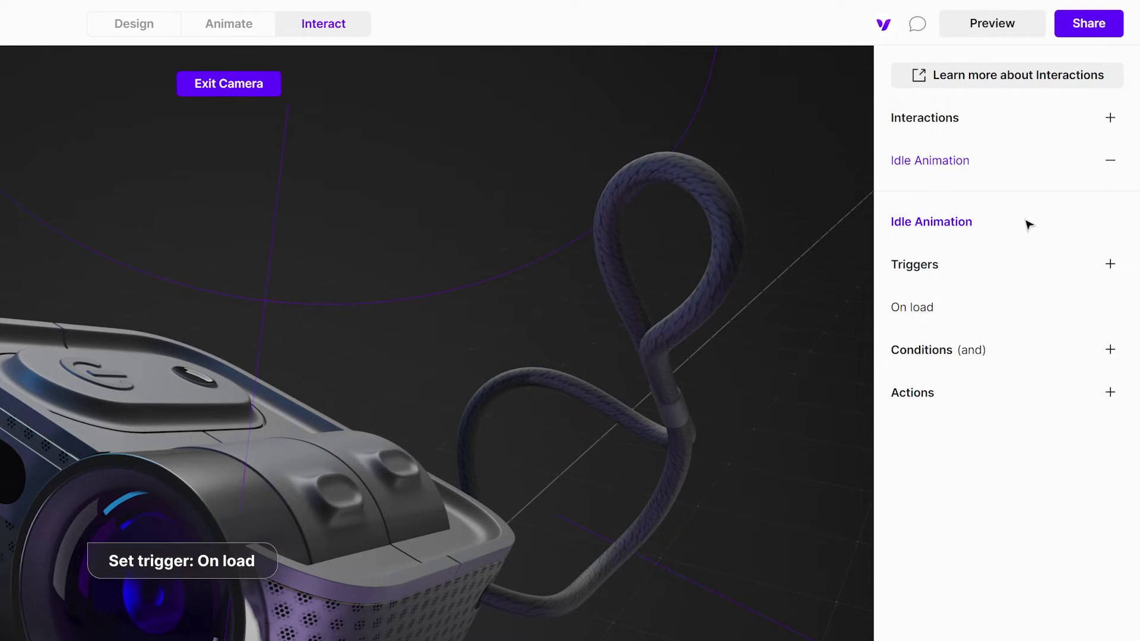
# - Set the trigger type of the Idle Animation interaction to On load
pyautogui.click(1007, 308)
pyautogui.click(843, 284)
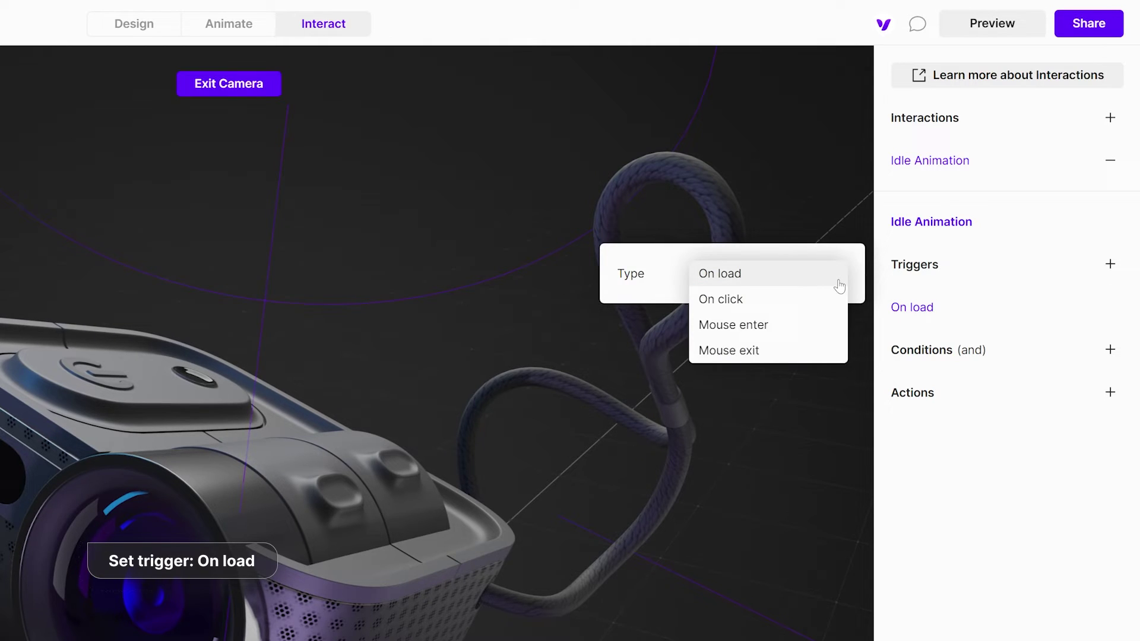
pyautogui.click(806, 282)
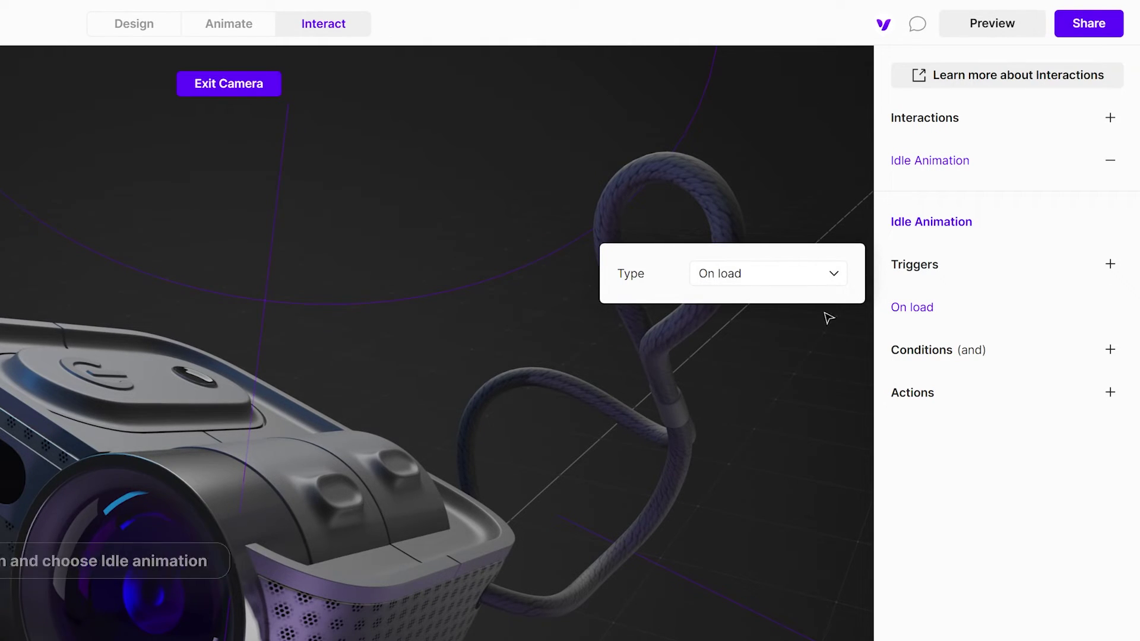
# - Add an Animation action to the interaction that plays the Idle animation, and close its settings
pyautogui.click(1109, 394)
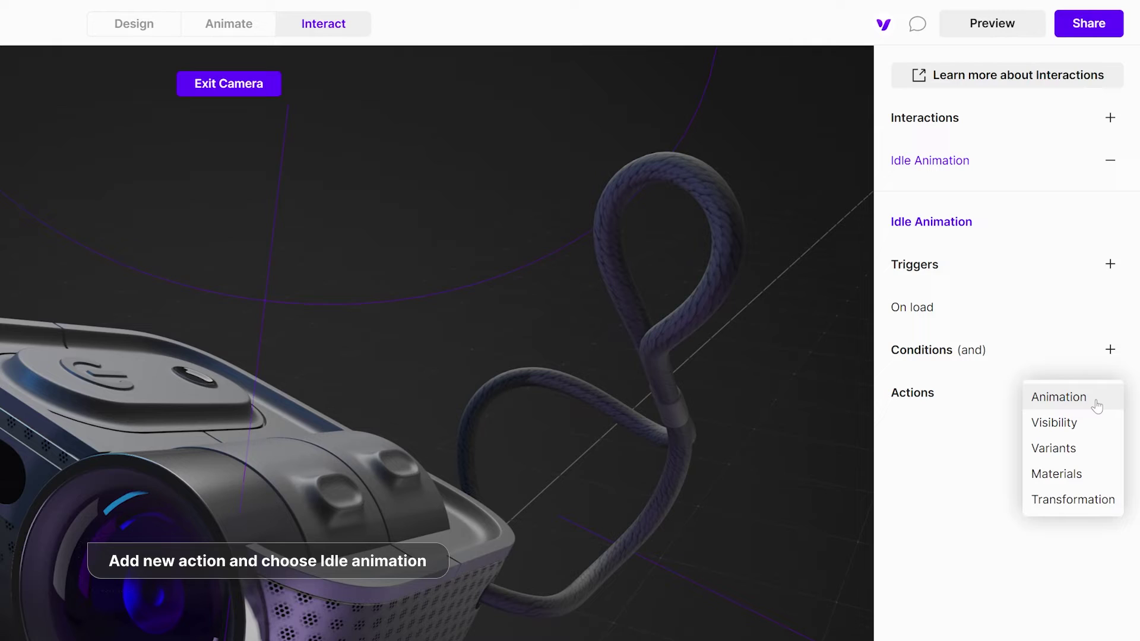
pyautogui.click(1061, 403)
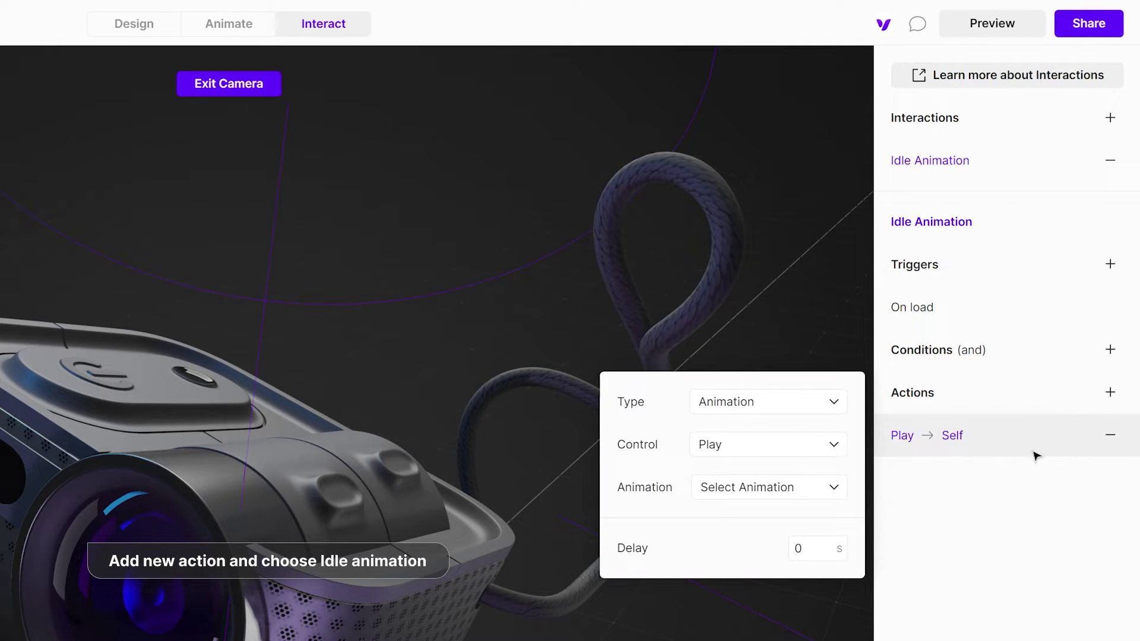
pyautogui.click(828, 499)
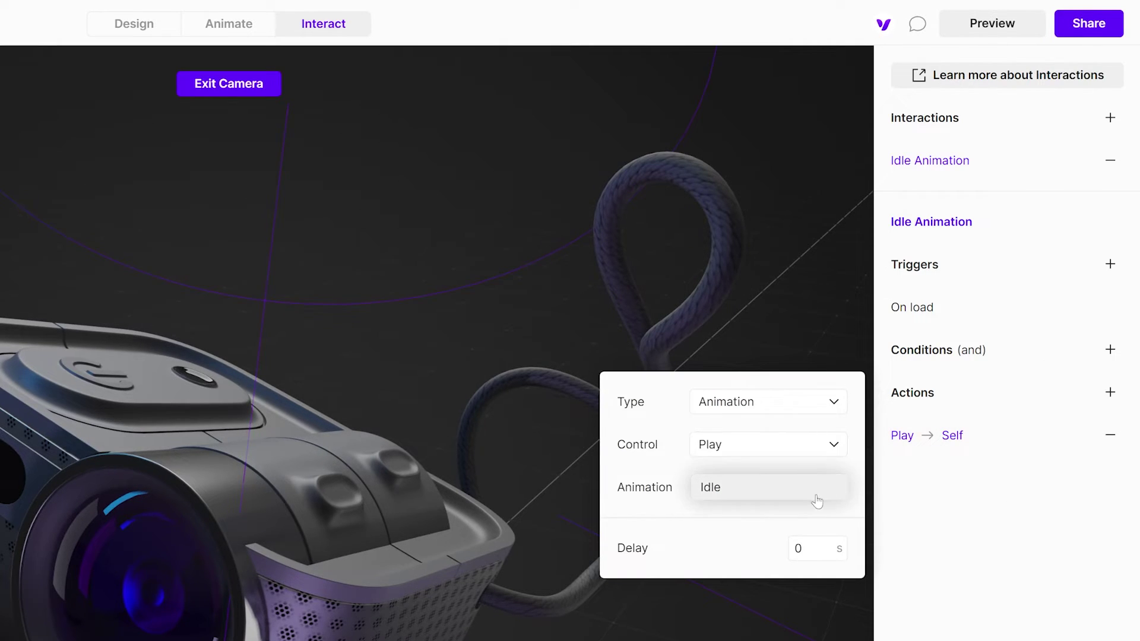
pyautogui.click(737, 495)
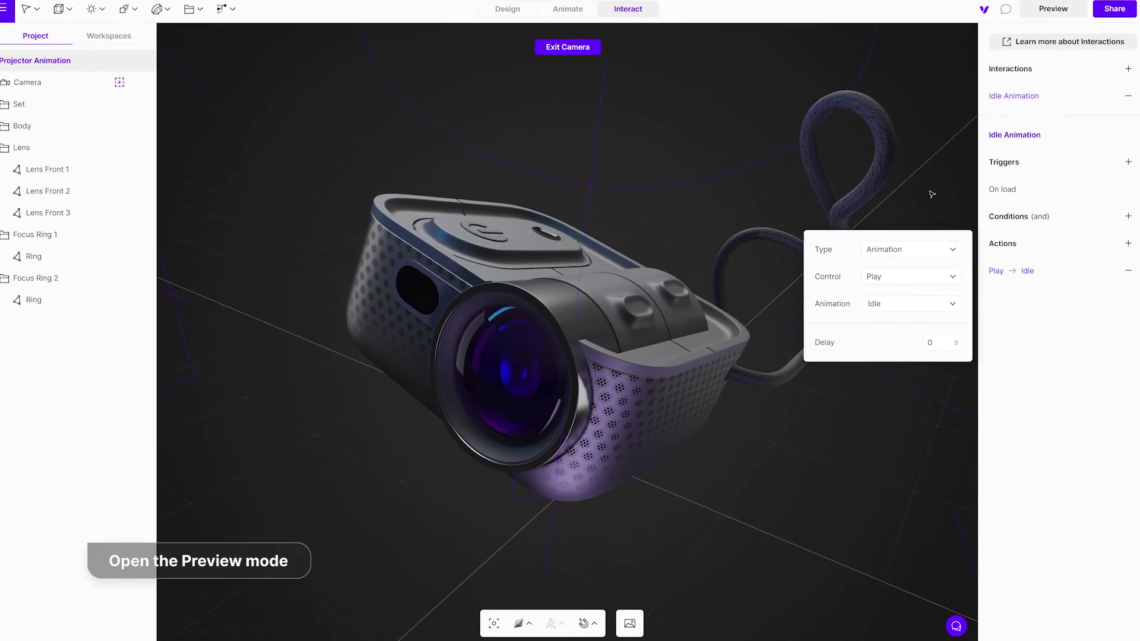
pyautogui.click(932, 194)
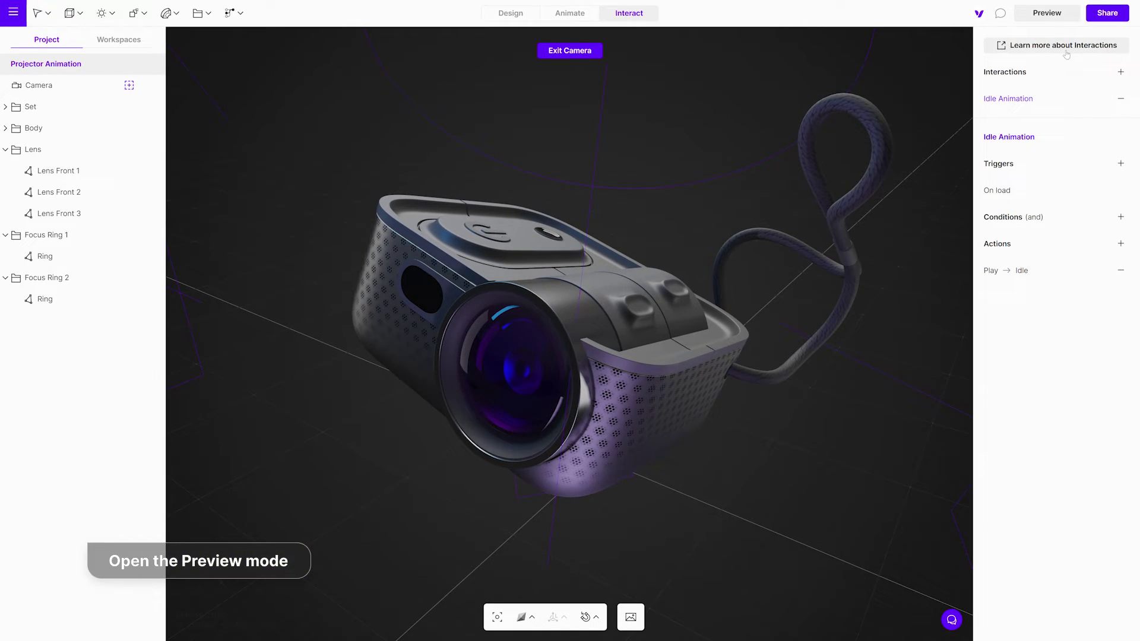
# - Preview the projector scene with its on-load animation, then return to editing
pyautogui.click(1059, 22)
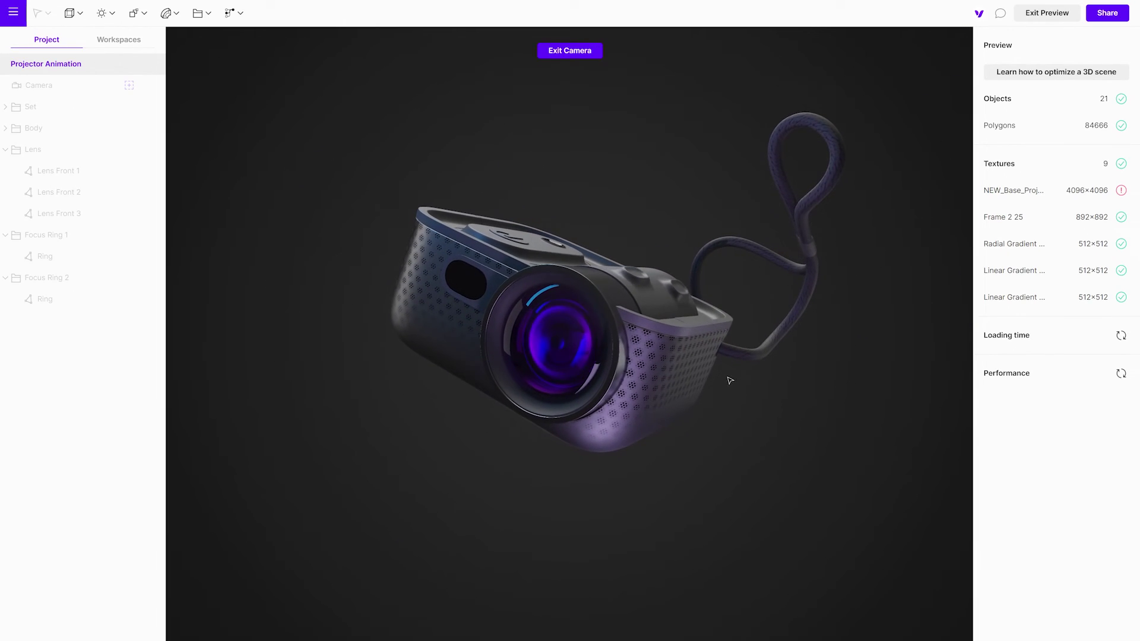
pyautogui.click(1047, 13)
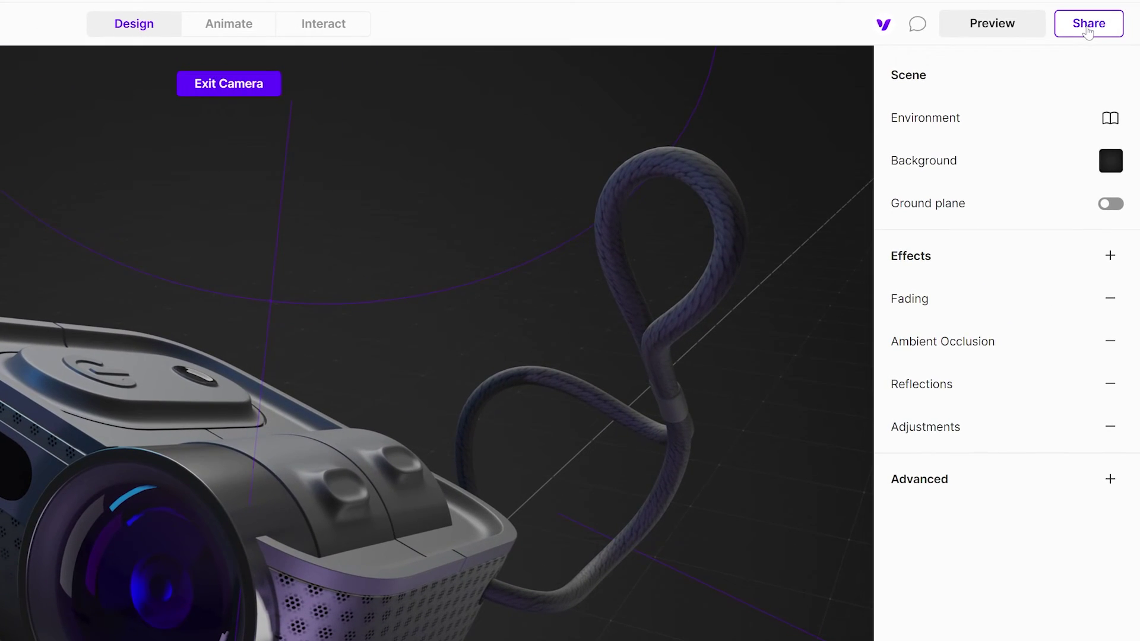
# - Enable sharing of the project so that a link and embed code are generated
pyautogui.click(1089, 30)
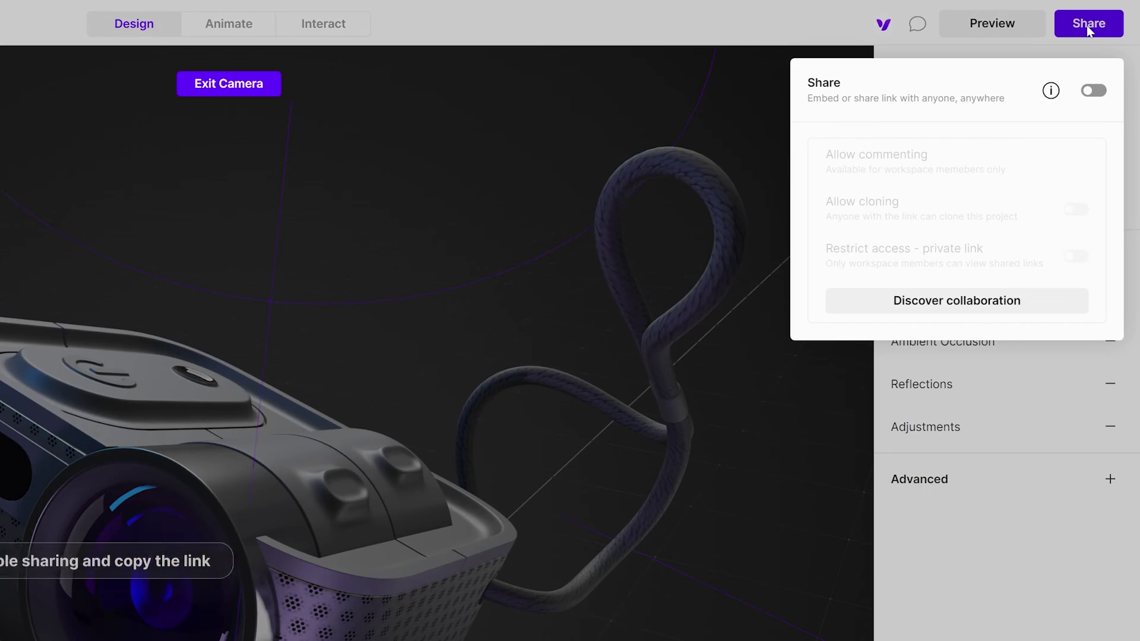
pyautogui.click(1094, 91)
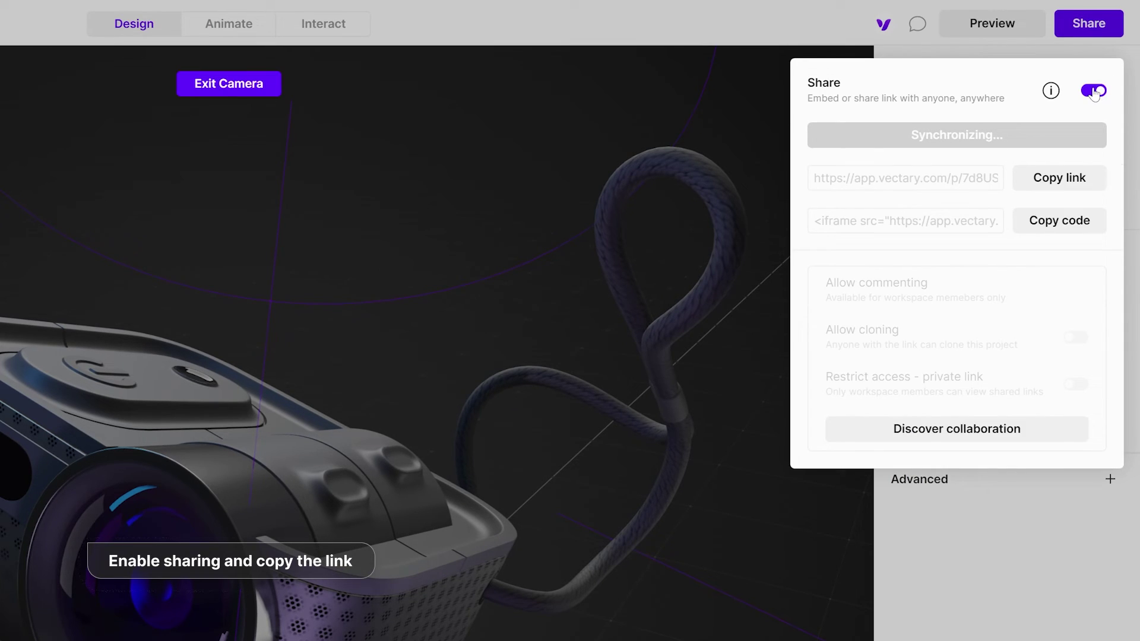